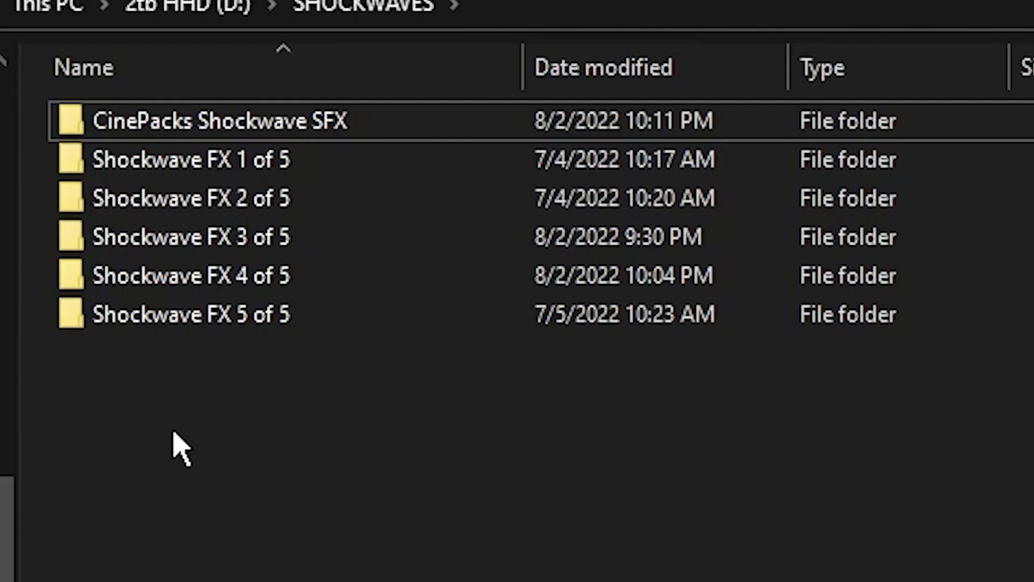
- Browse the shockwave asset folders, opening Shockwave FX 1 of 5 and looking through the clips in its Burst folder
left_click_drag(246, 227, 250, 162)
left_click(266, 212)
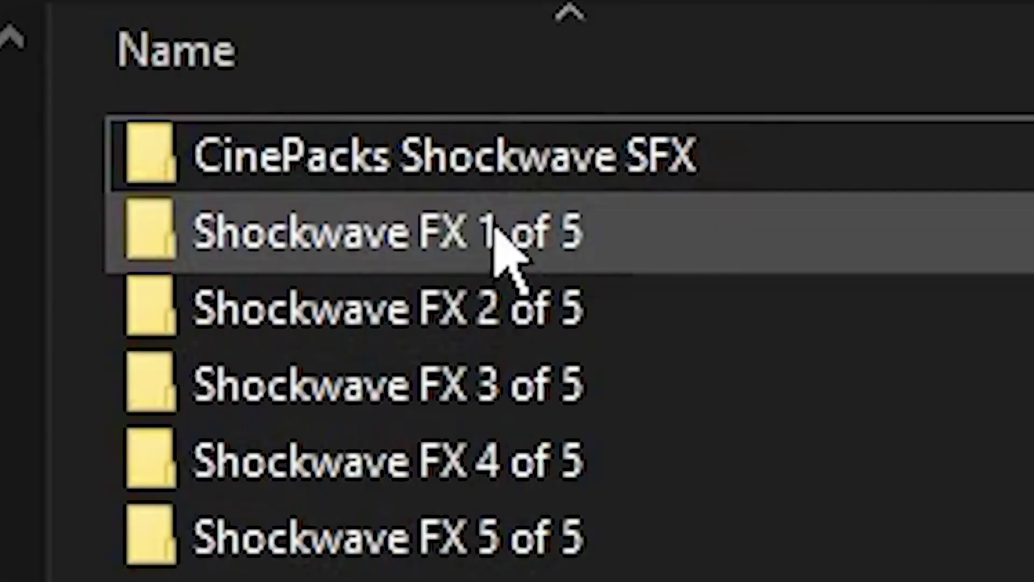
left_click(493, 226)
left_click_drag(443, 581, 485, 210)
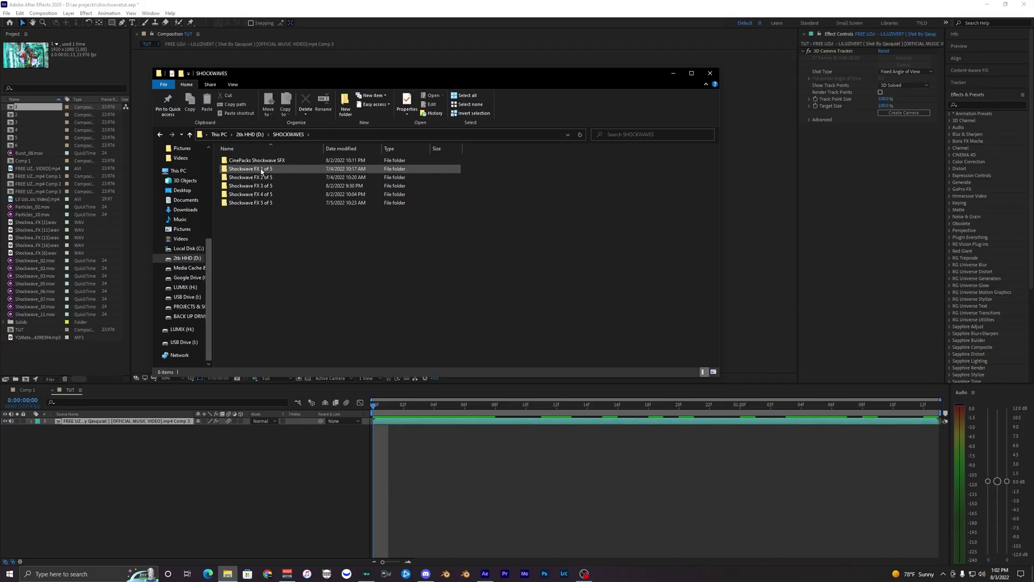
double_click(254, 169)
double_click(250, 161)
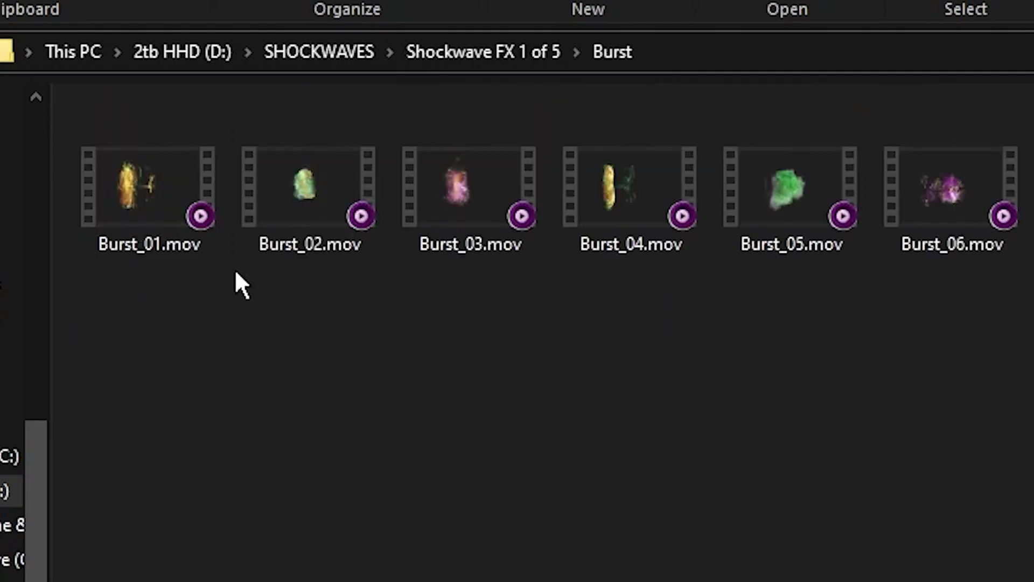
left_click_drag(124, 334, 1032, 249)
left_click(997, 334)
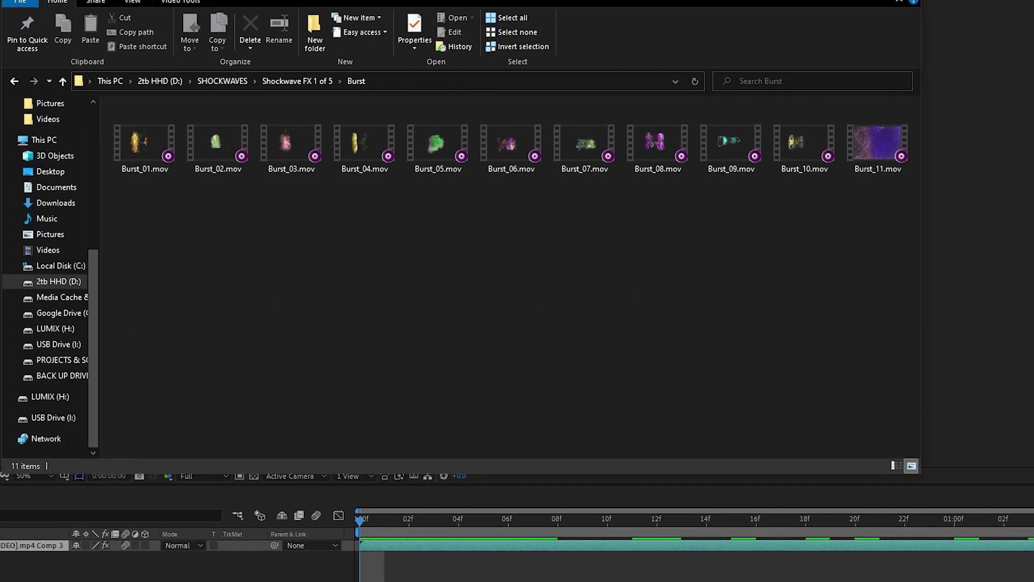
key("alt+Up")
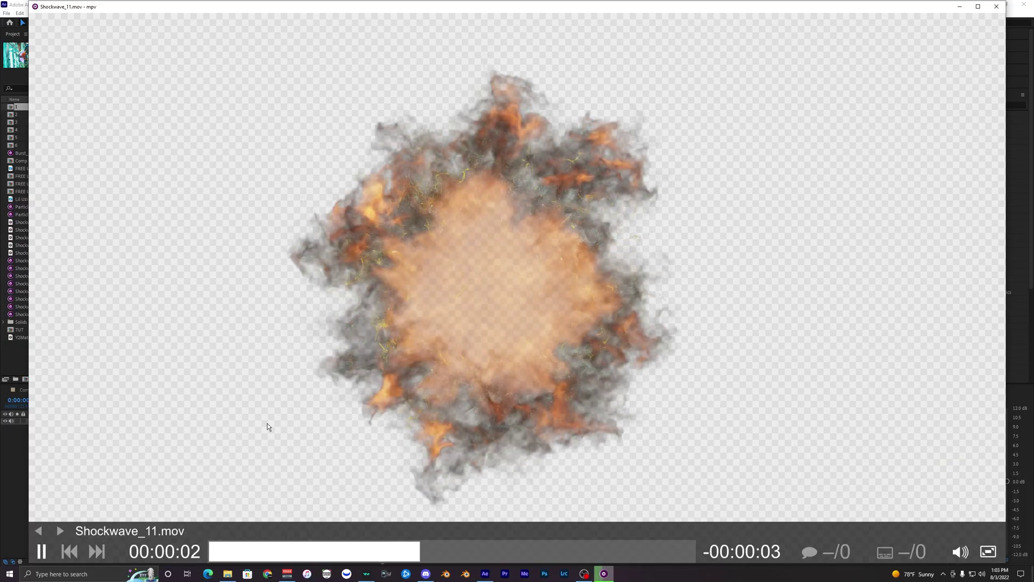
- Preview Shockwave_11.mov, return to the SHOCKWAVES folder and look inside Shockwave FX 4 of 5
left_click(316, 550)
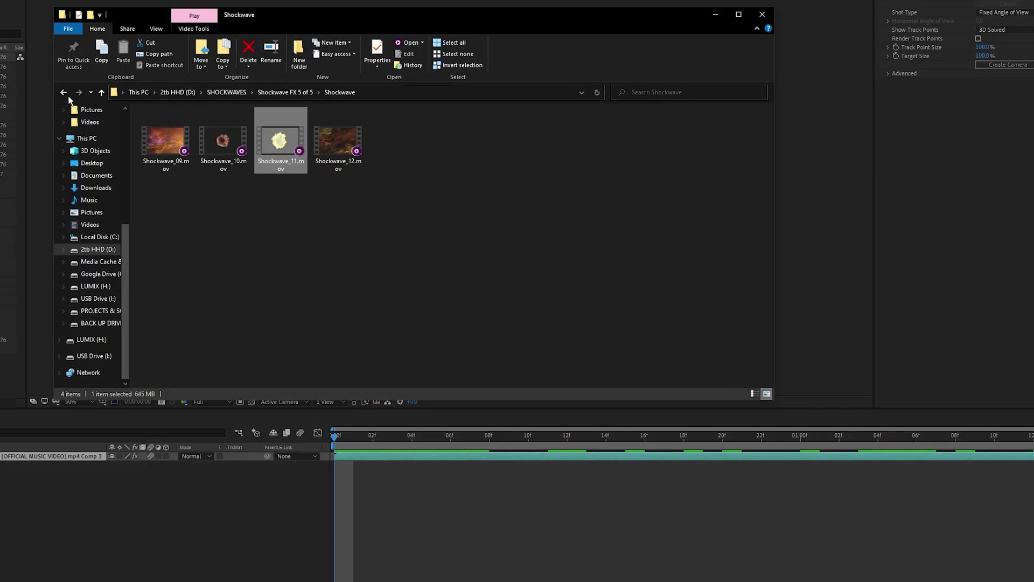
left_click(65, 93)
left_click(64, 93)
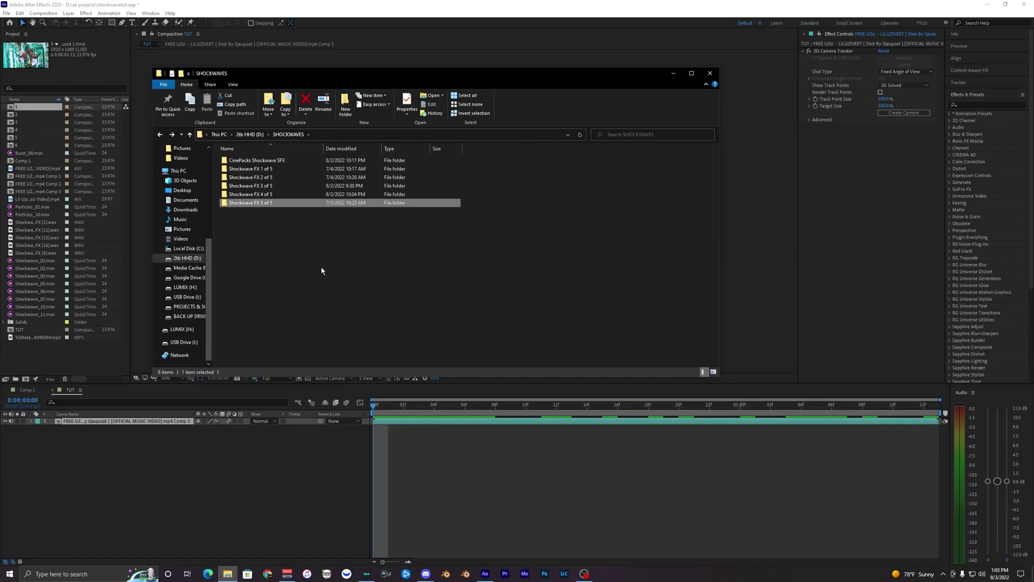
double_click(278, 194)
double_click(264, 161)
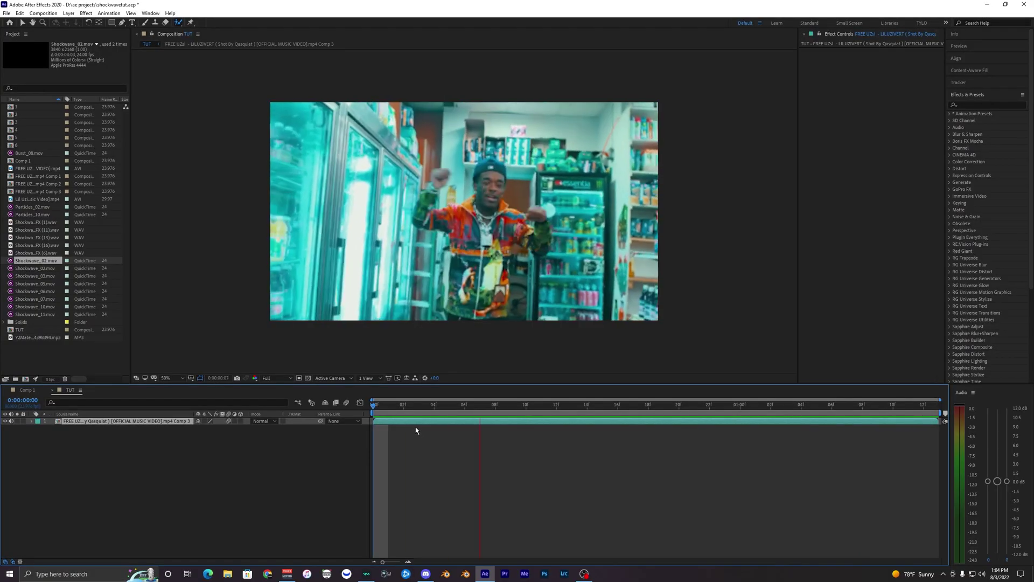
- Open the music video layer in an enlarged layer view beside the composition and go to its first frame
left_click_drag(386, 411, 421, 411)
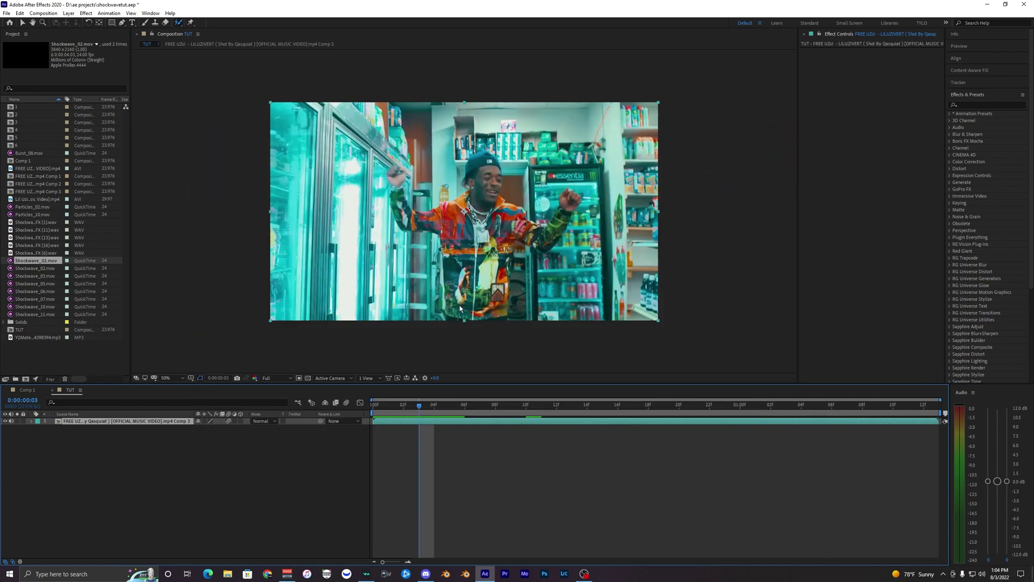
double_click(475, 296)
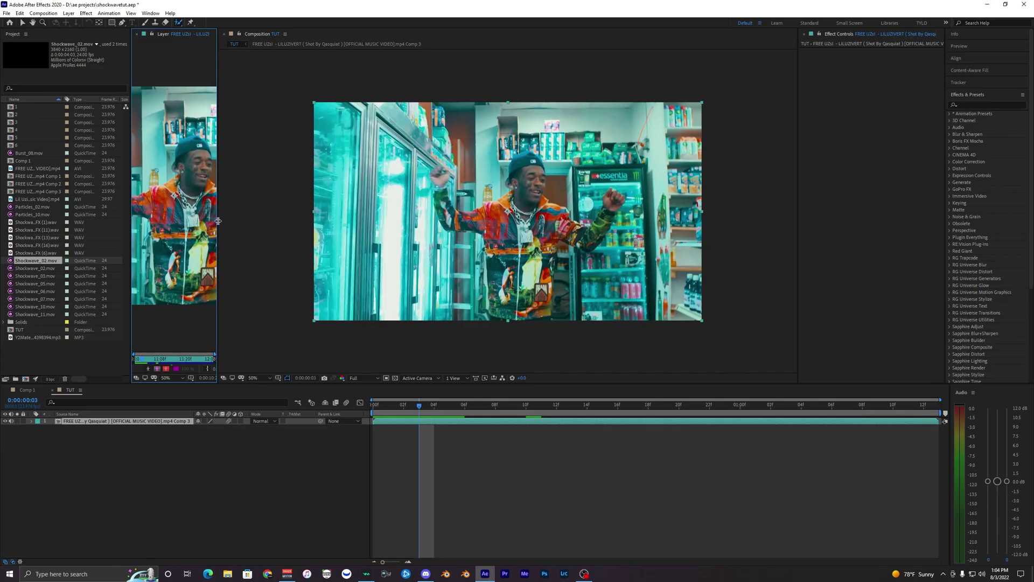
left_click_drag(218, 222, 527, 237)
left_click_drag(352, 267, 354, 258)
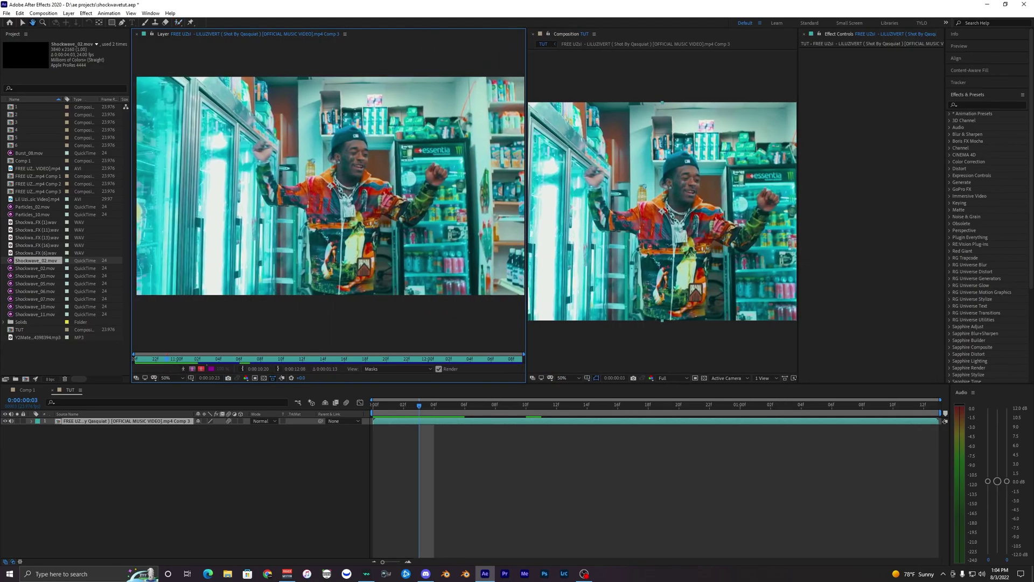
left_click_drag(403, 408, 373, 408)
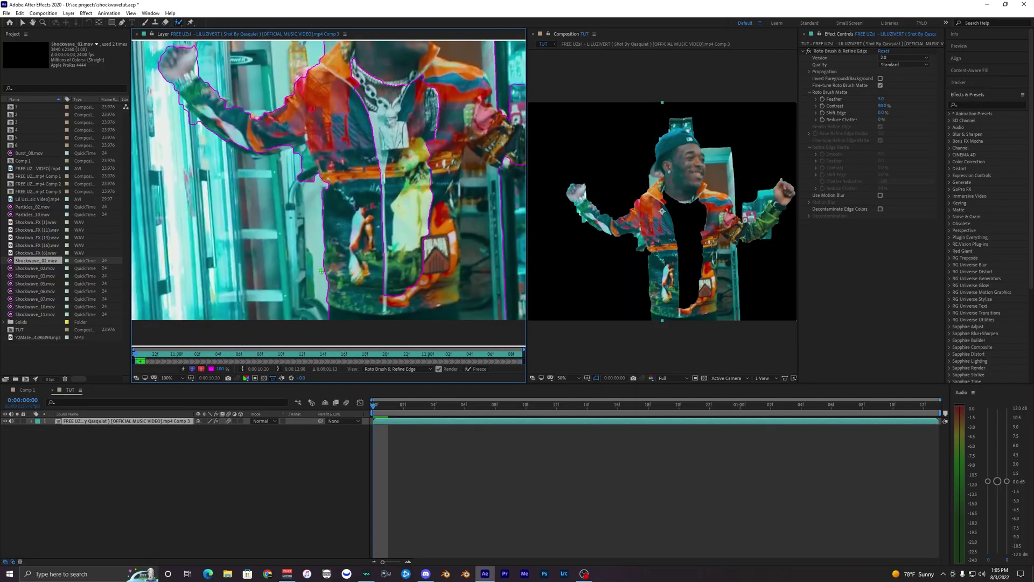
- Roto Brush the performer on the first frame, filling in the missing torso areas and checking the outline around the arms
left_click_drag(322, 271, 334, 250)
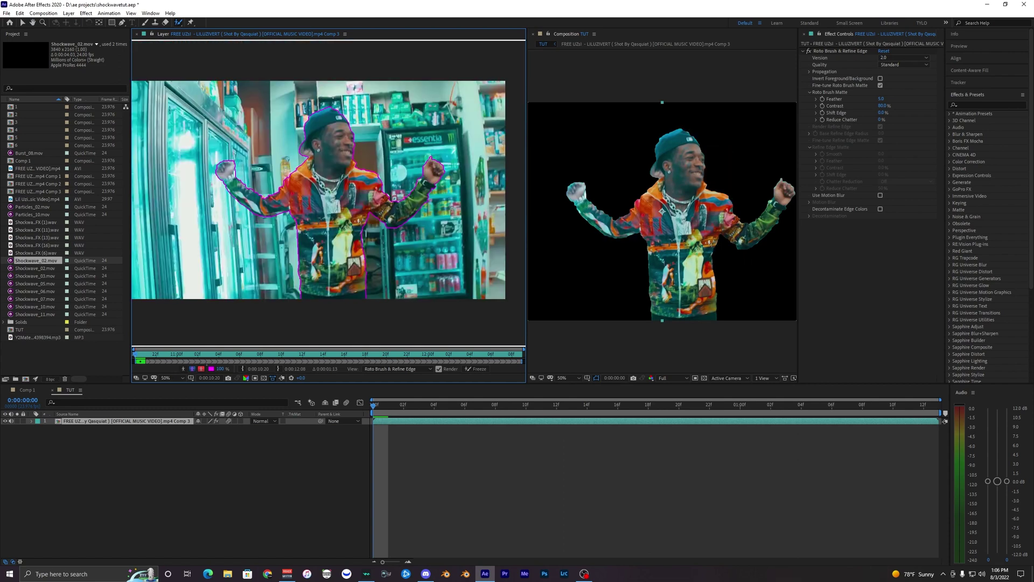
scroll(309, 222, "up", 1)
left_click_drag(215, 193, 306, 193)
left_click_drag(347, 247, 322, 229)
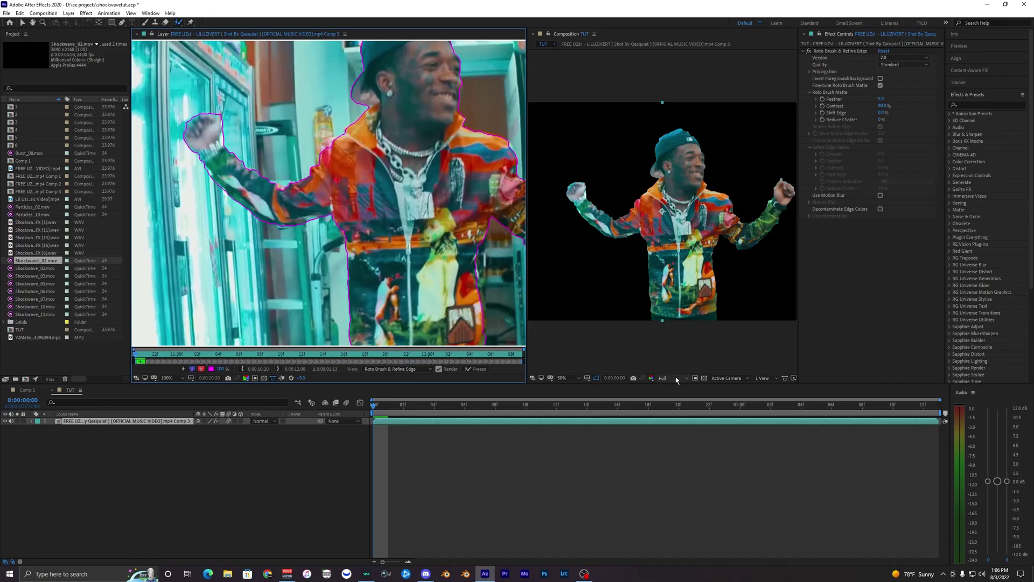
- Choose Full resolution for the composition preview and inspect the performer's outline in the layer view
left_click(676, 379)
left_click(668, 389)
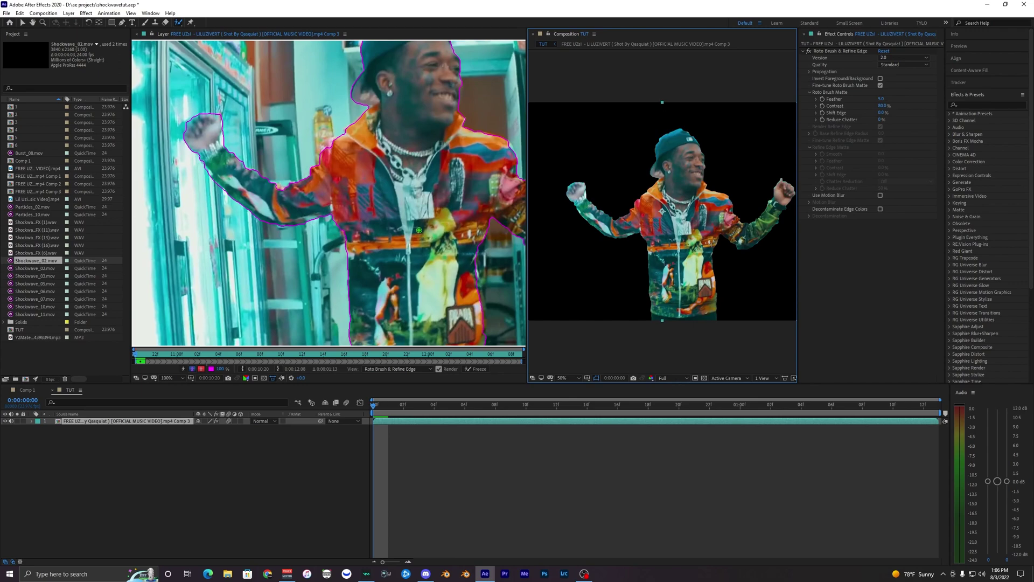
scroll(419, 230, "down", 1)
scroll(419, 230, "up", 1)
left_click_drag(419, 230, 374, 228)
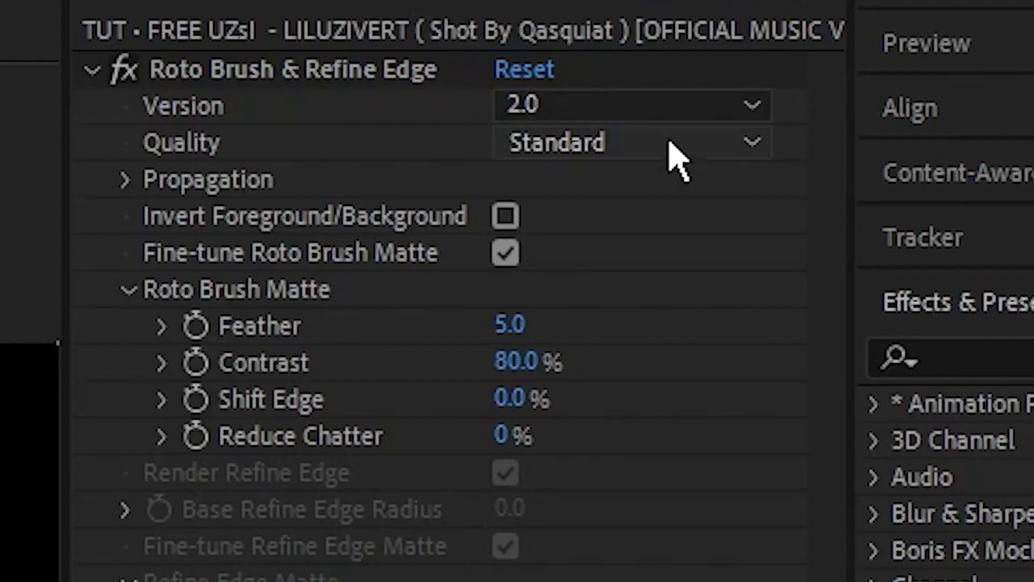
- Set the Roto Brush & Refine Edge quality to Best
left_click(669, 144)
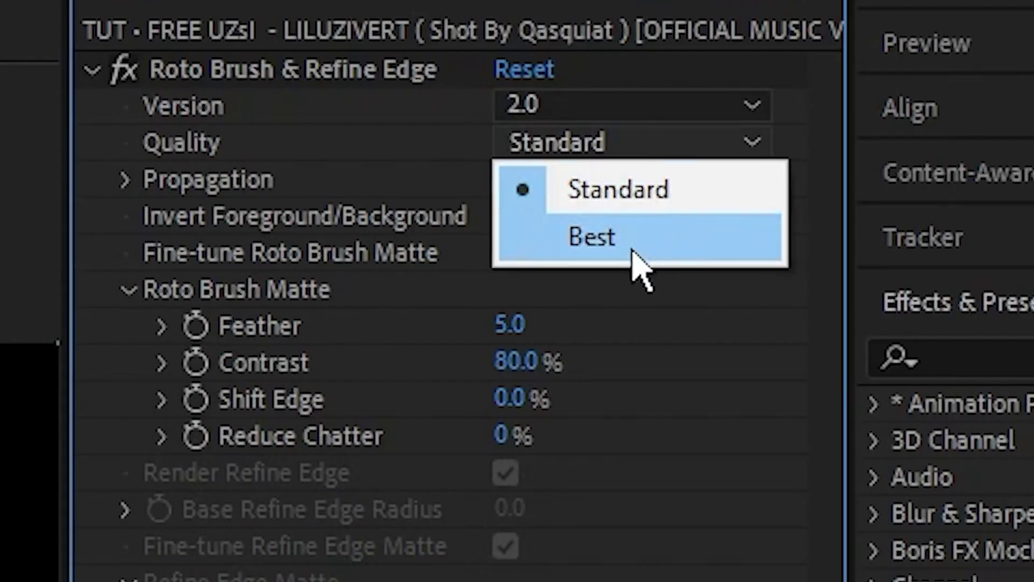
left_click(601, 238)
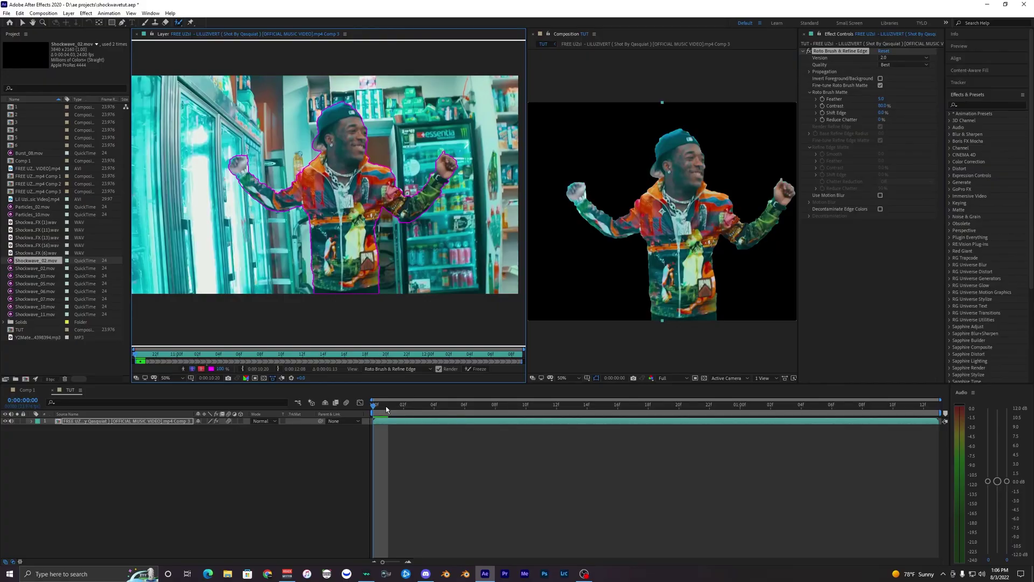
left_click(378, 409)
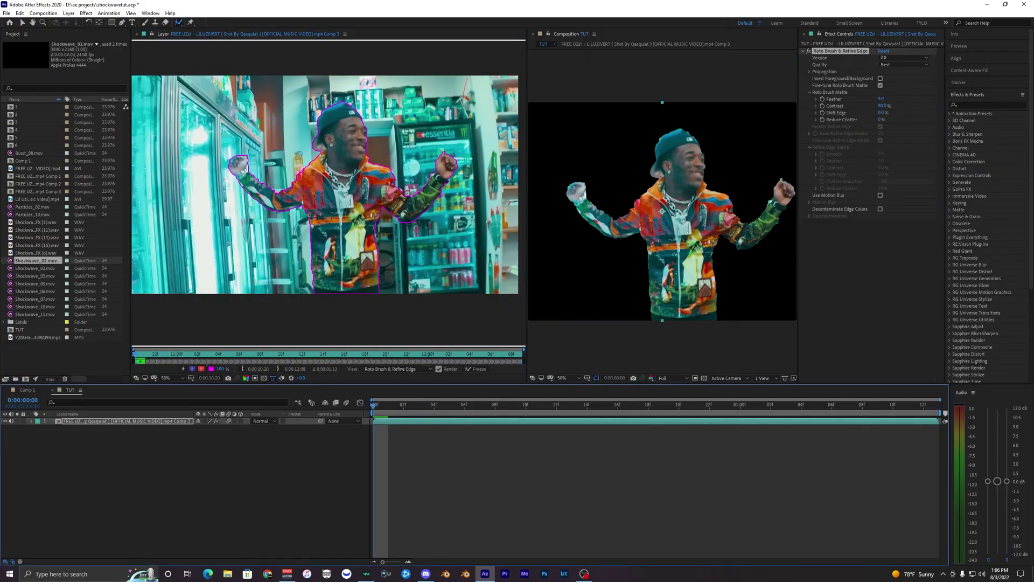
left_click(901, 65)
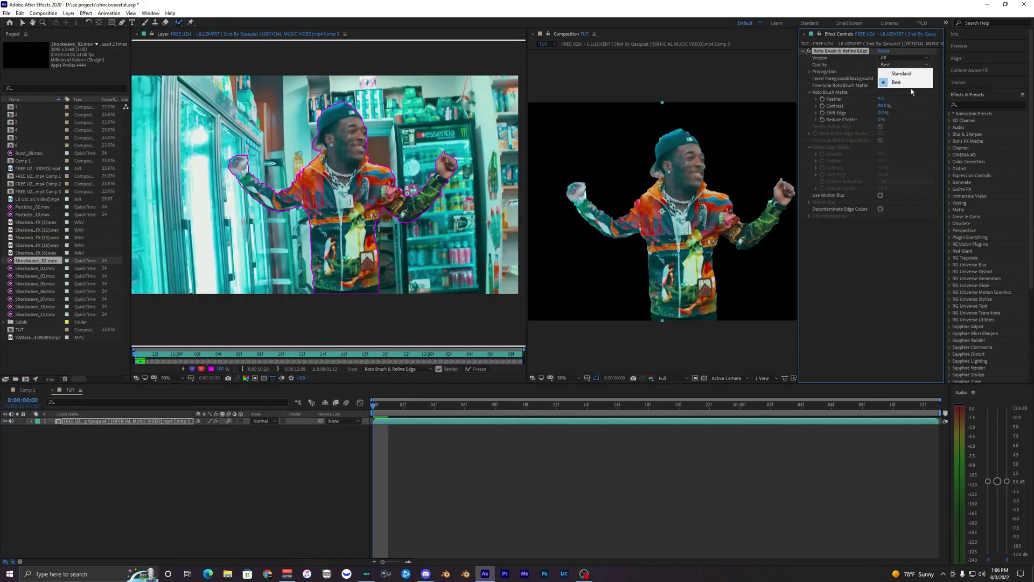
left_click(911, 91)
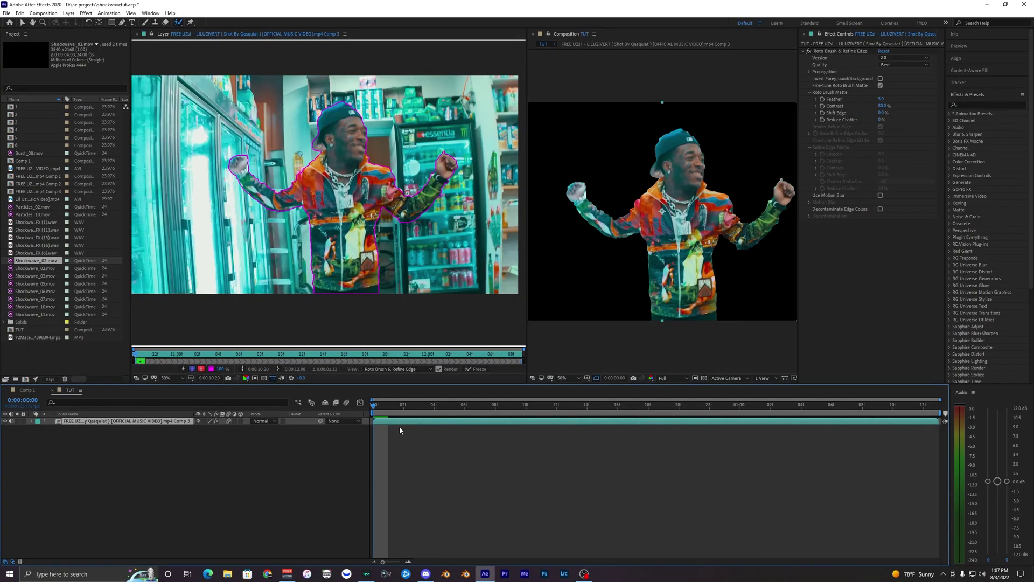
- Propagate the Roto Brush selection from the first frame through the rest of the clip
key("Page_Down")
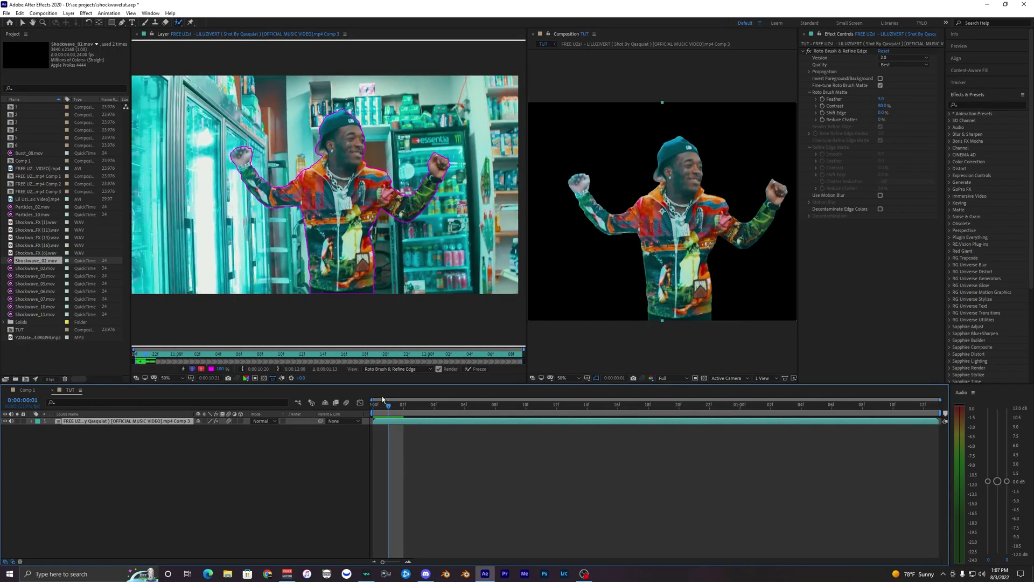
key("Page_Down")
key("Page_Down")
key("Page_Down")
key("Page_Down")
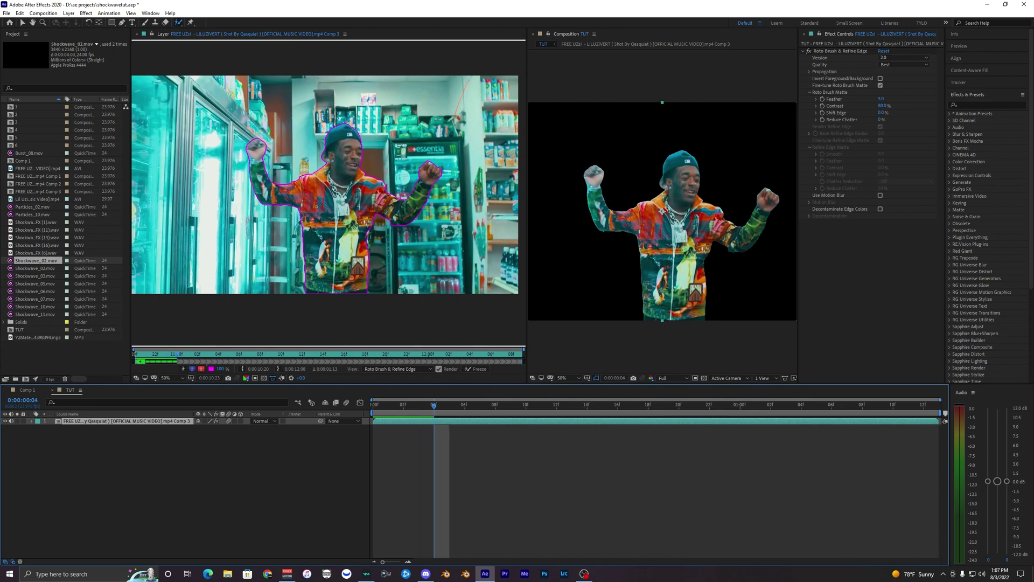
key("space")
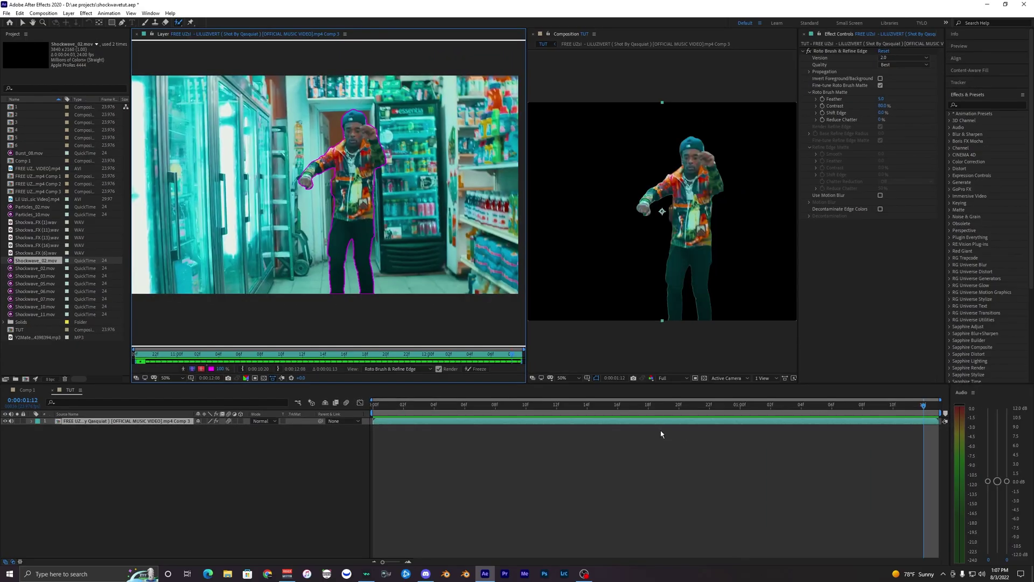
- Remove the stray background beside the performer's bent elbow from the Roto Brush selection at frame 15 and check neighbouring frames
left_click_drag(414, 406, 649, 405)
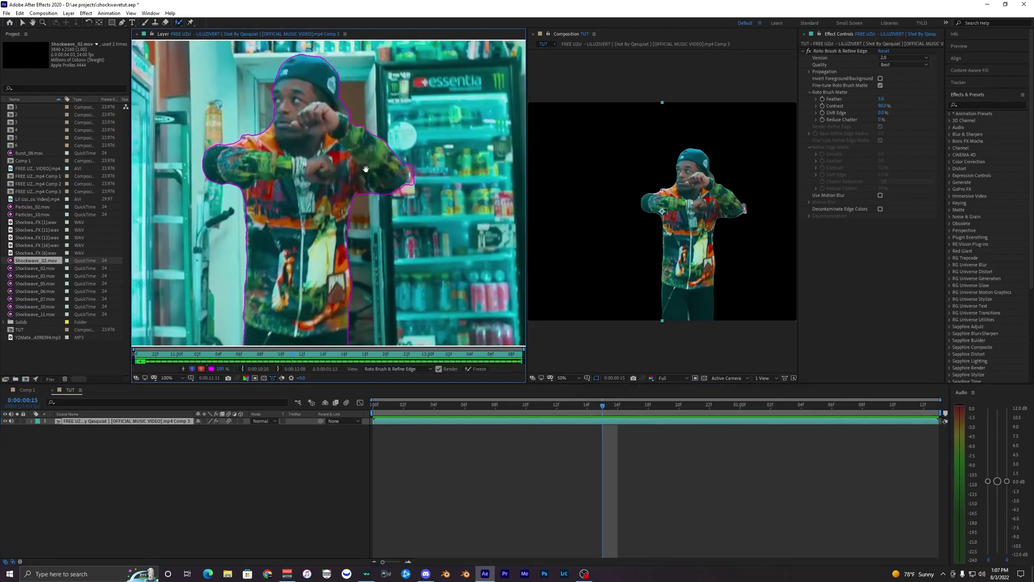
left_click_drag(408, 144, 441, 216)
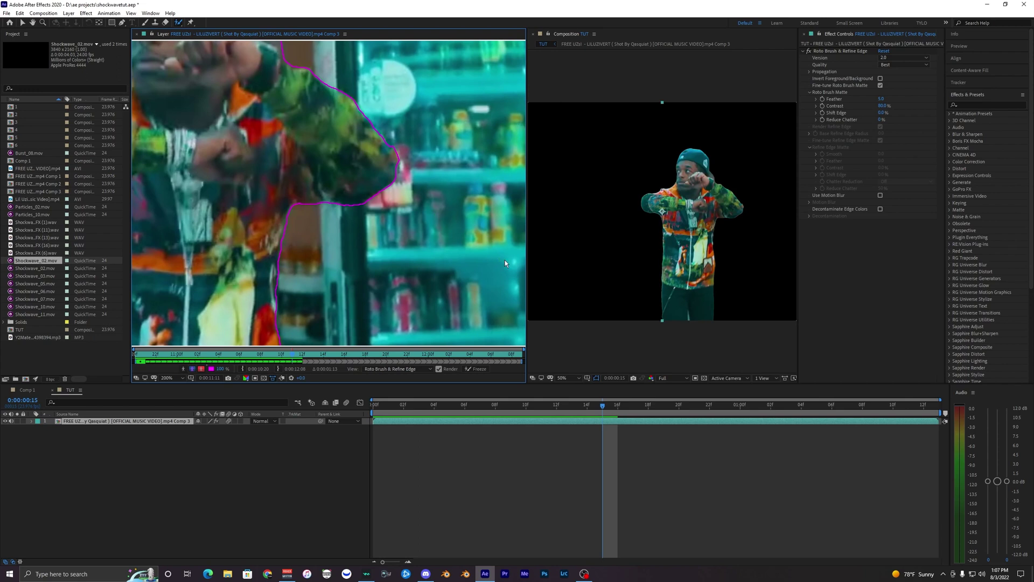
key("Page_Down")
key("Page_Up")
key("Page_Up")
scroll(361, 213, "down", 2)
left_click_drag(354, 208, 433, 196)
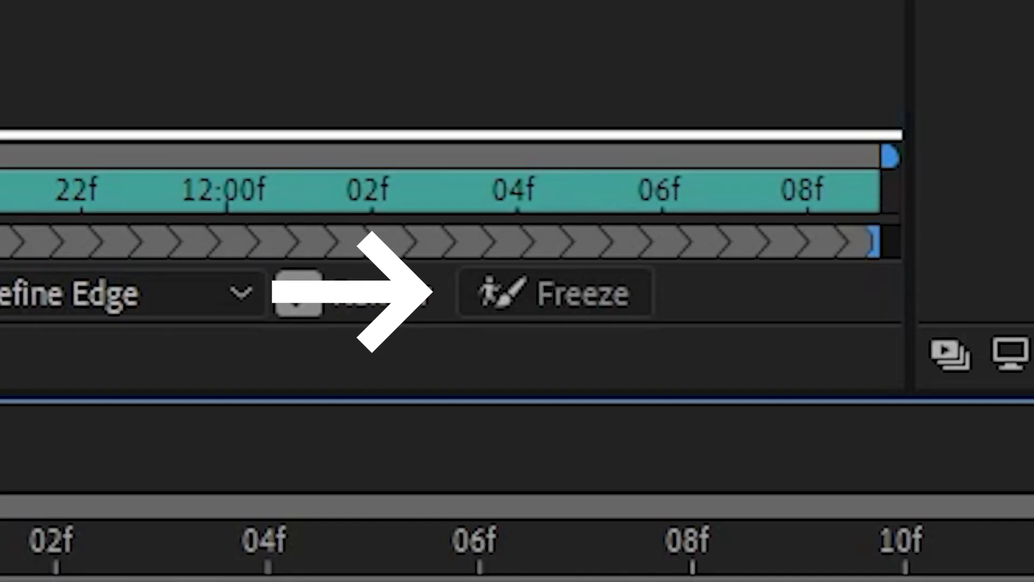
- Freeze the Roto Brush propagation and close the layer view to return to the composition
left_click(475, 369)
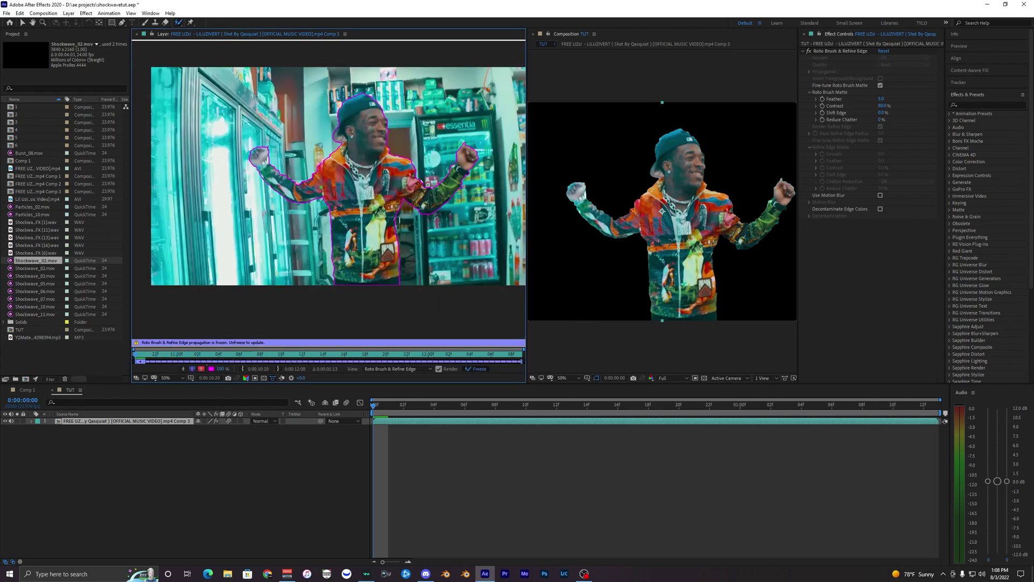
left_click(137, 35)
key("v")
left_click(388, 427)
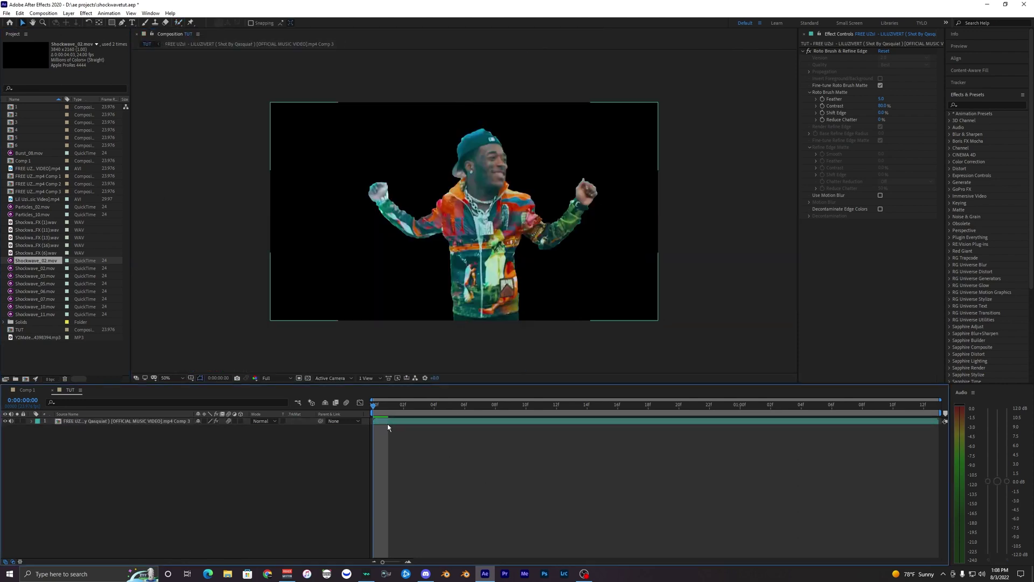
- Select the rotoscoped footage layer and save the project
left_click(385, 421)
left_click(380, 427)
left_click(393, 421)
key("ctrl+s")
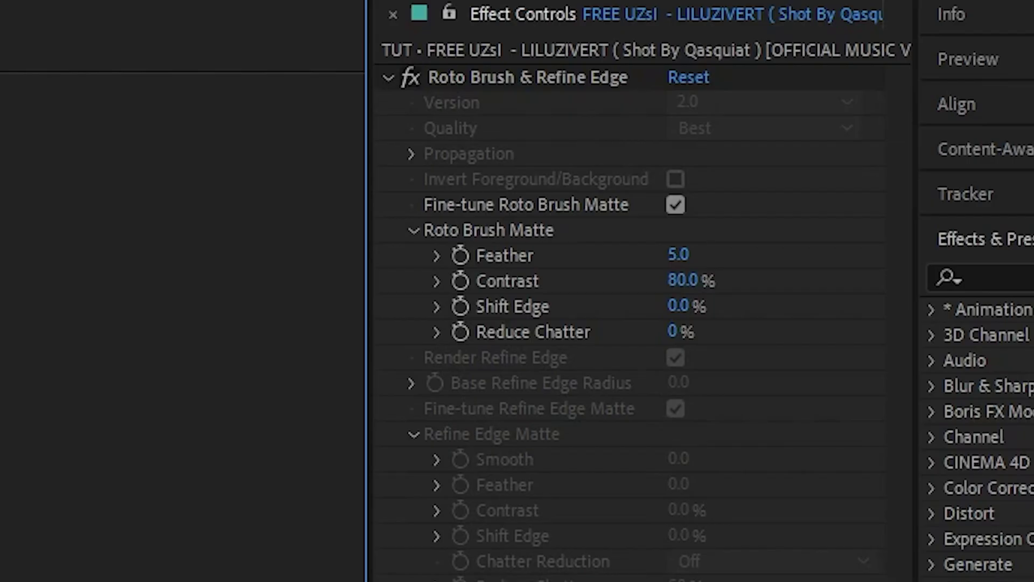
- Set the Roto Brush matte's feather to 10
left_click(679, 254)
type("10")
key("Return")
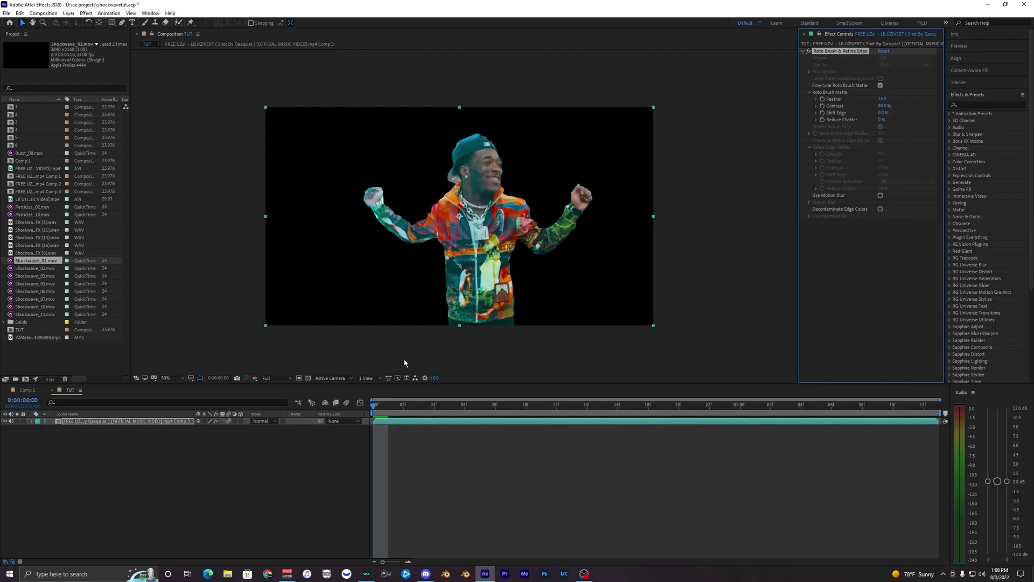
- Duplicate the rotoscoped footage layer
left_click(391, 429)
left_click(389, 421)
left_click(388, 432)
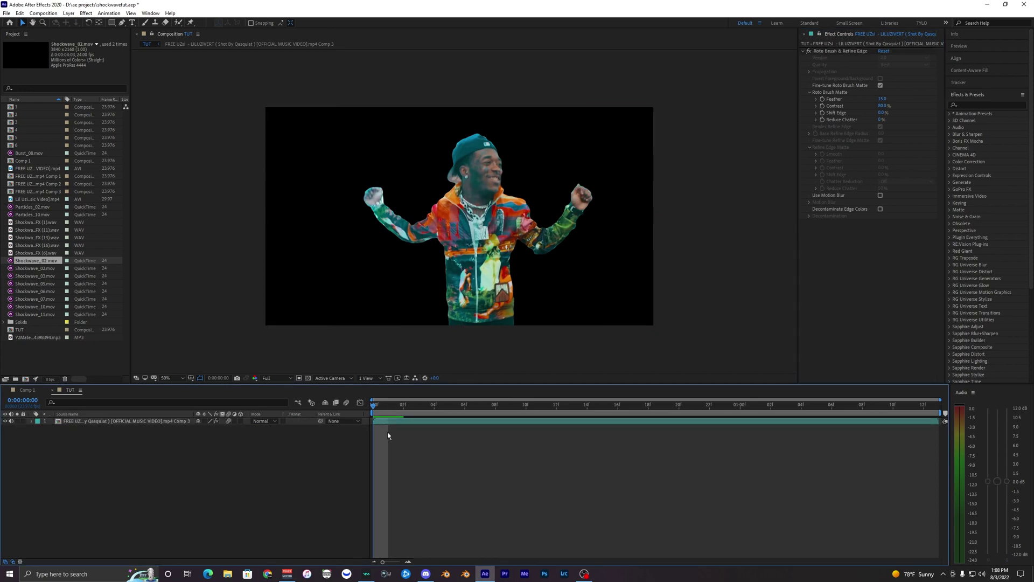
left_click(387, 422)
key("ctrl+d")
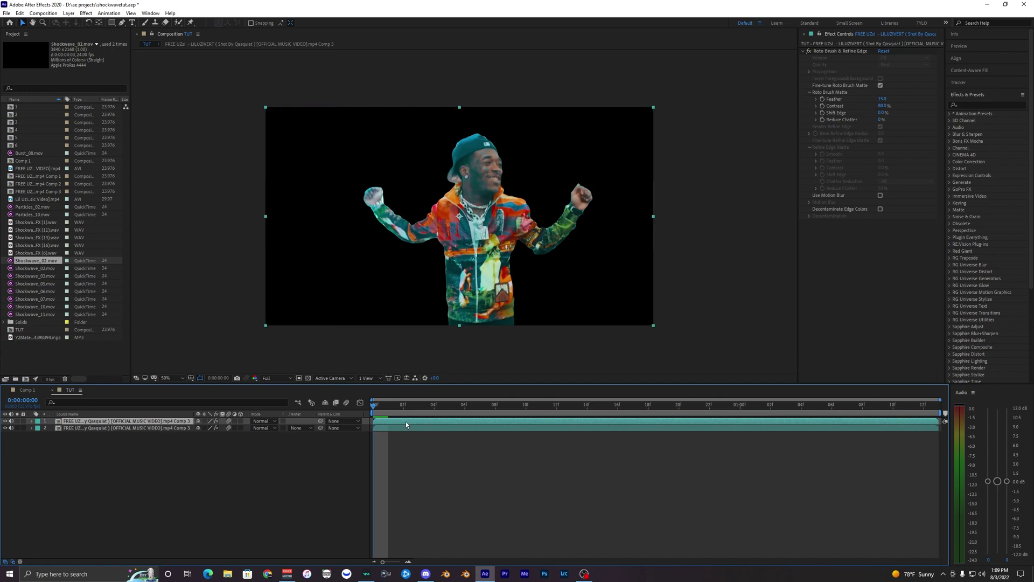
- Delete the Roto Brush & Refine Edge effect from the lower copy of the footage layer
left_click(826, 52)
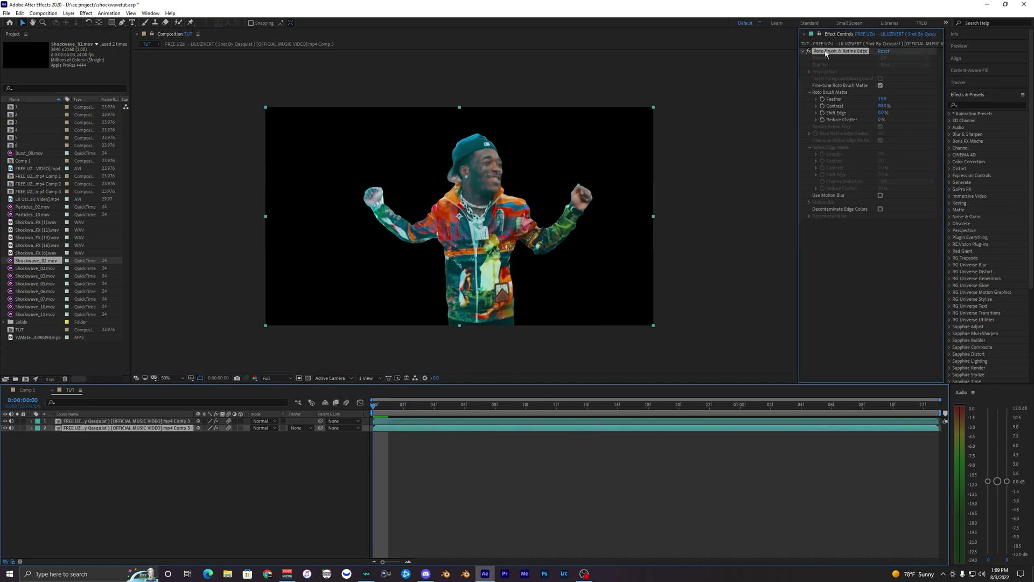
key("Delete")
left_click(384, 427)
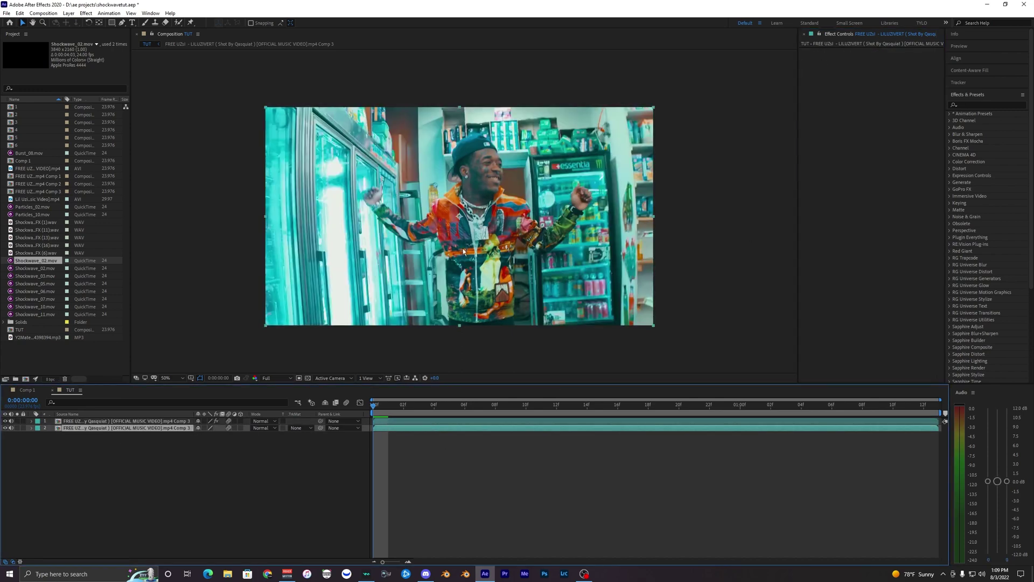
- Run the 3D Camera Tracker on the lower copy of the footage layer
left_click(389, 421)
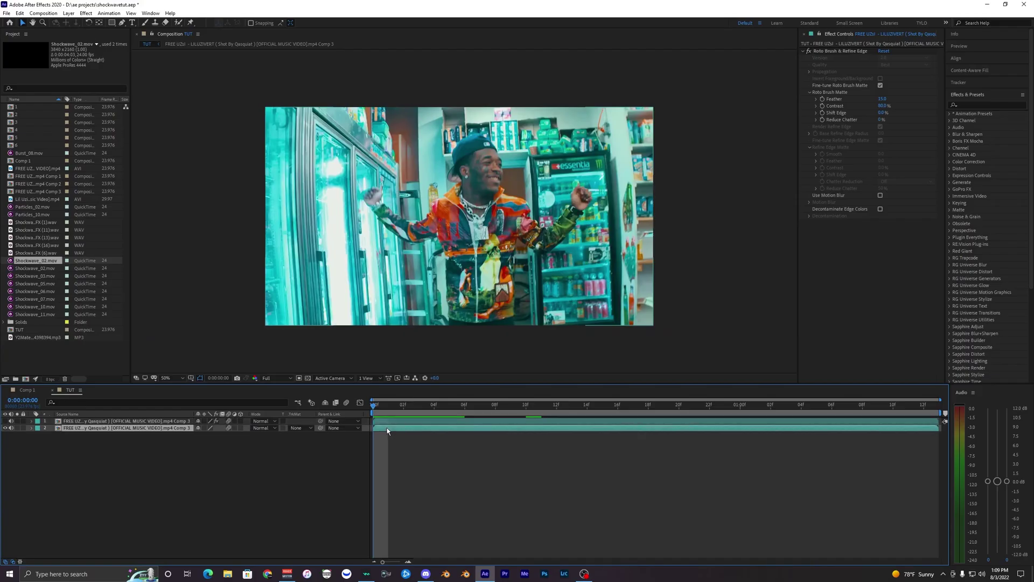
left_click(386, 430)
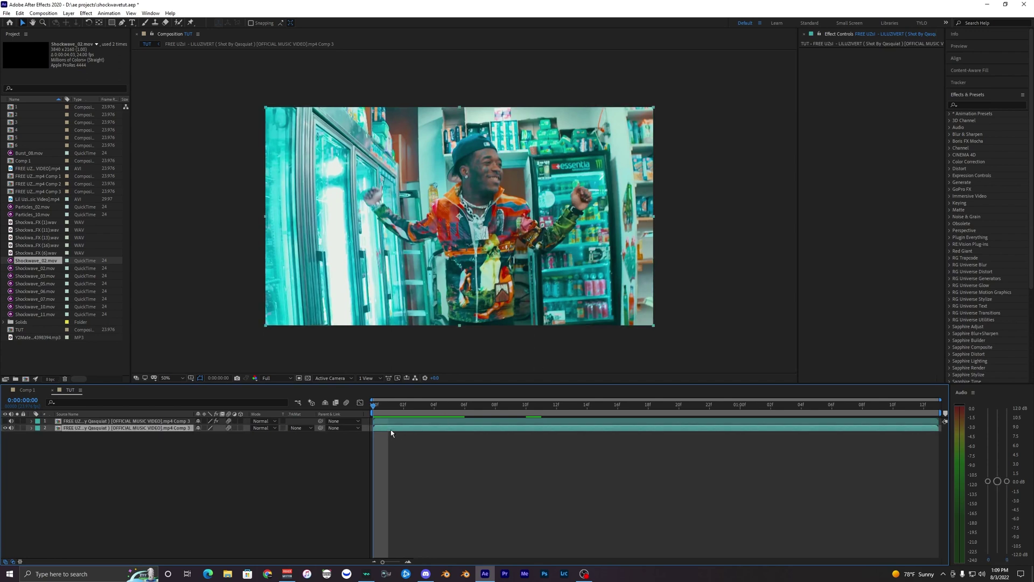
right_click(390, 427)
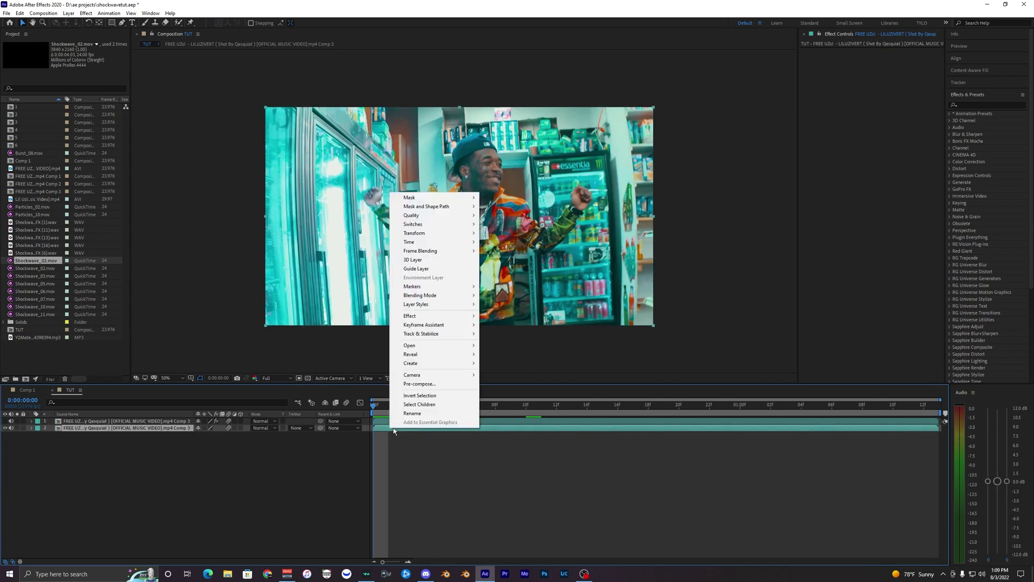
mouse_move(442, 338)
left_click(563, 302)
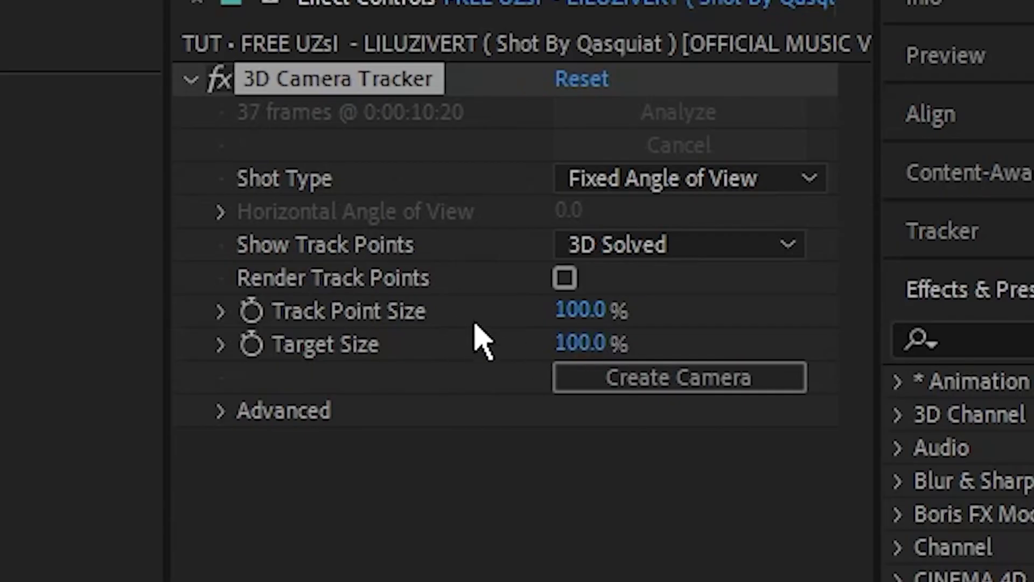
- Increase the camera tracker's Track Point Size and check the track points over the first frames
left_click_drag(598, 310, 904, 304)
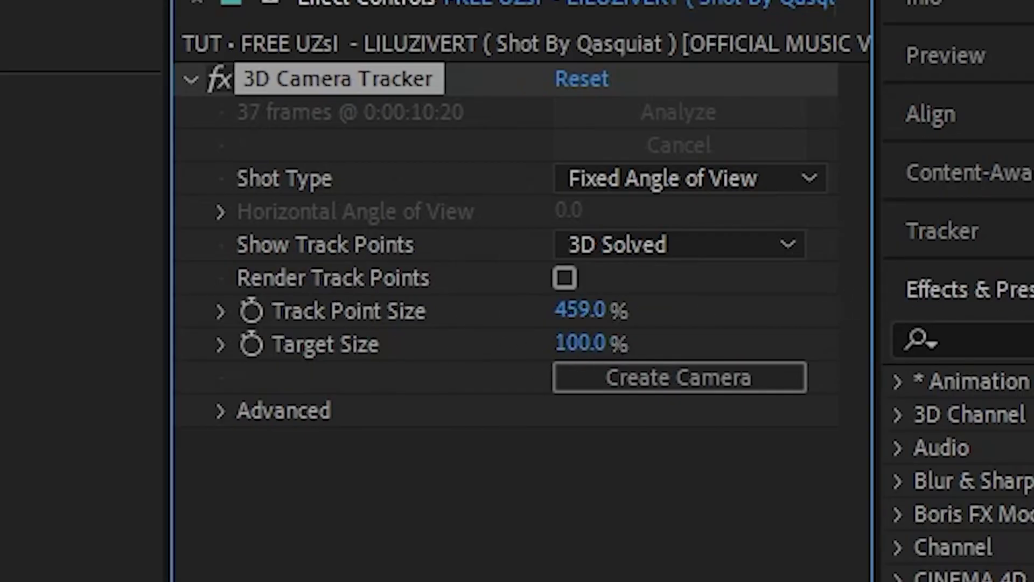
left_click_drag(1033, 288, 1033, 273)
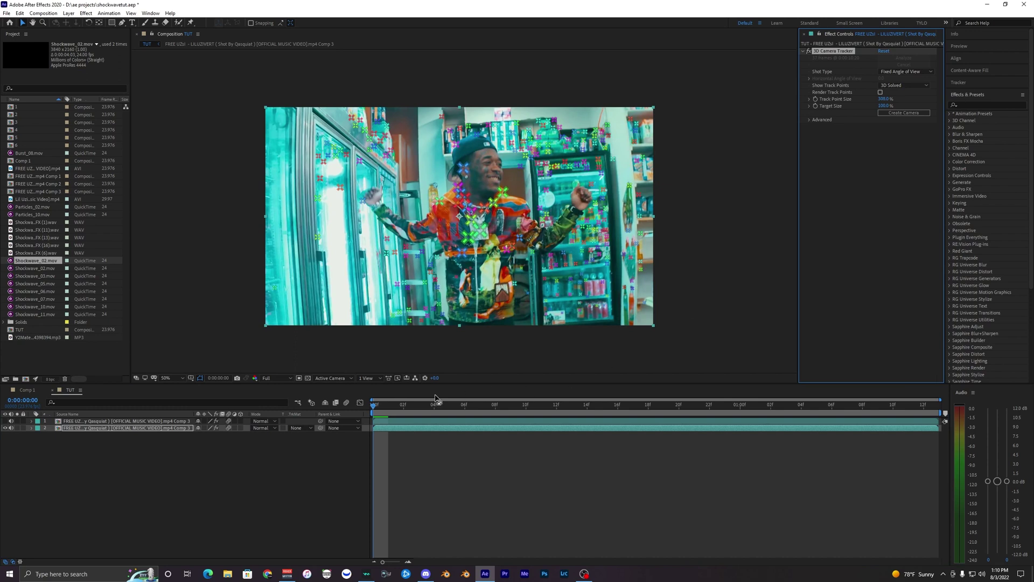
left_click_drag(435, 397, 403, 405)
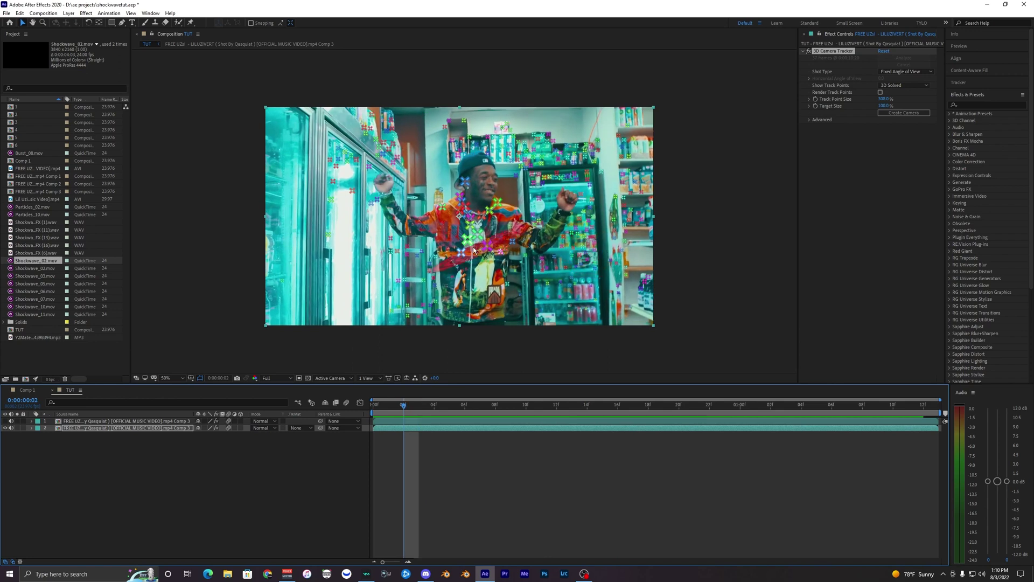
- At 0:00:00:06, create a null and camera from a track point on the fridge door, and check the null's tracking
left_click_drag(407, 396, 476, 416)
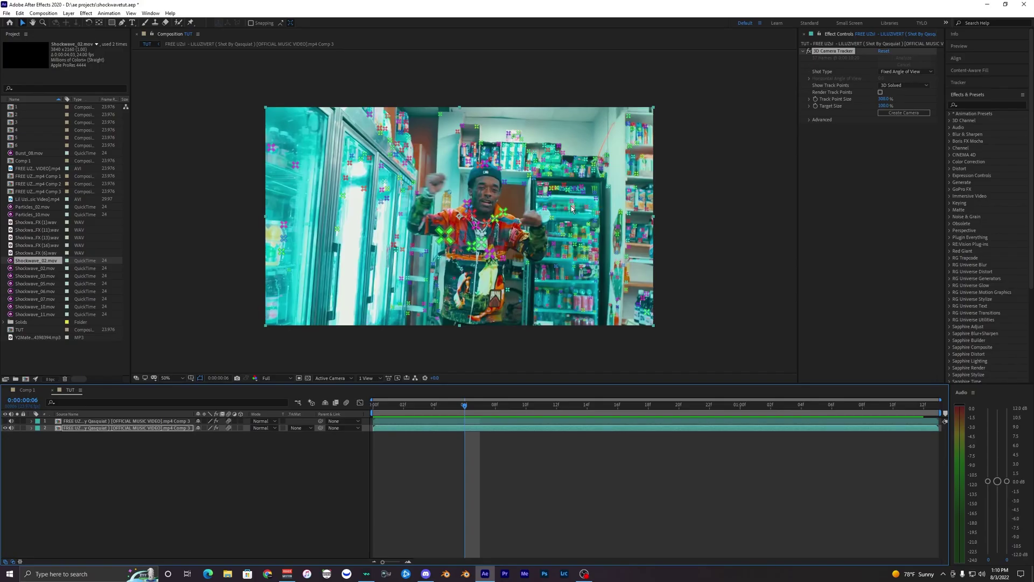
right_click(571, 208)
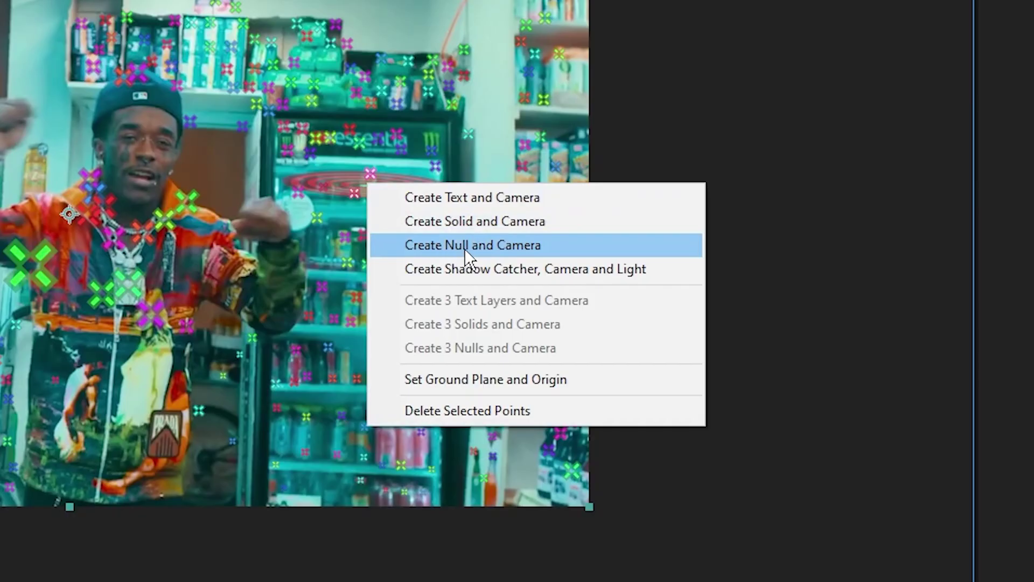
left_click(480, 245)
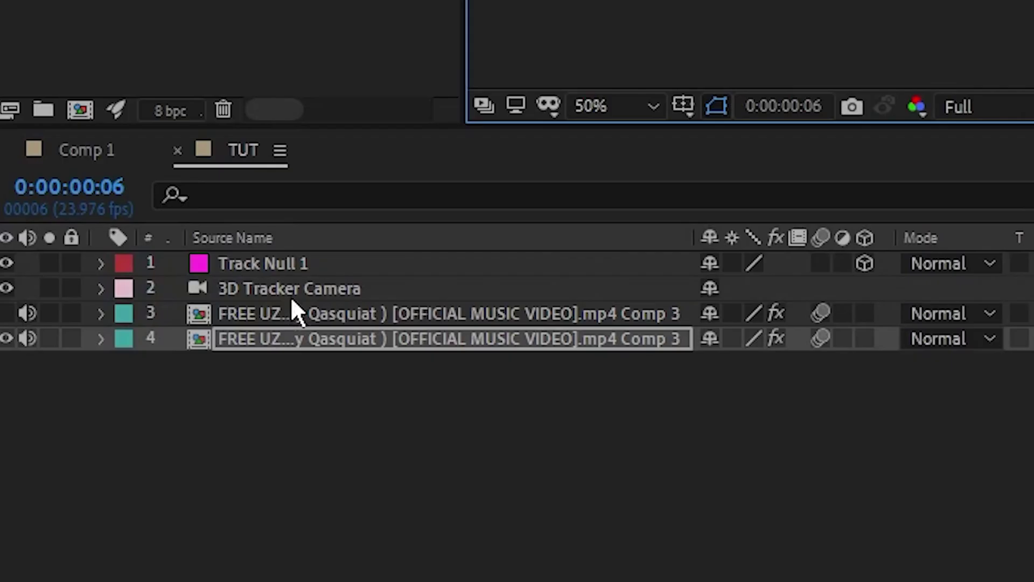
left_click(232, 290)
left_click(279, 264)
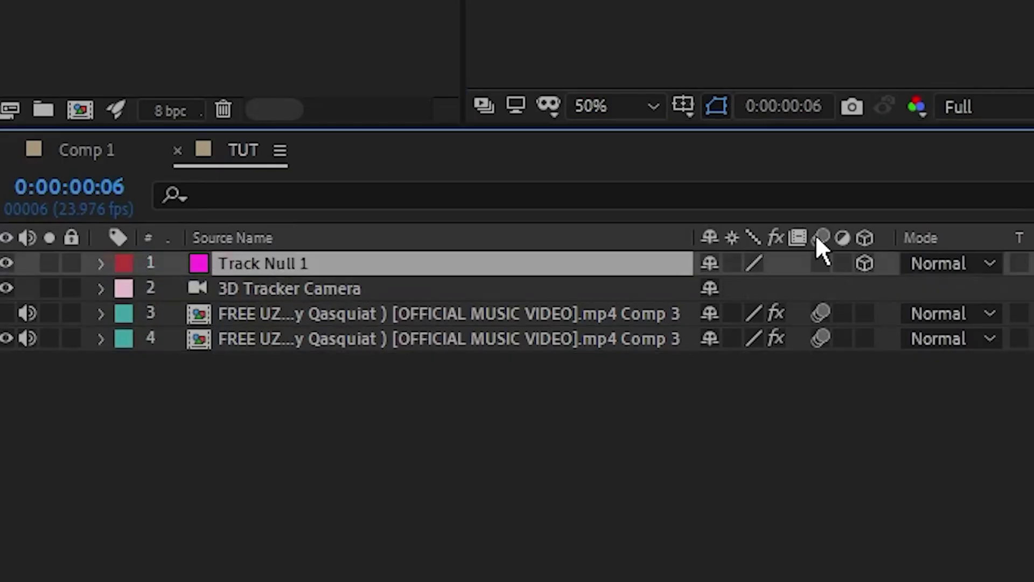
left_click_drag(464, 405, 504, 362)
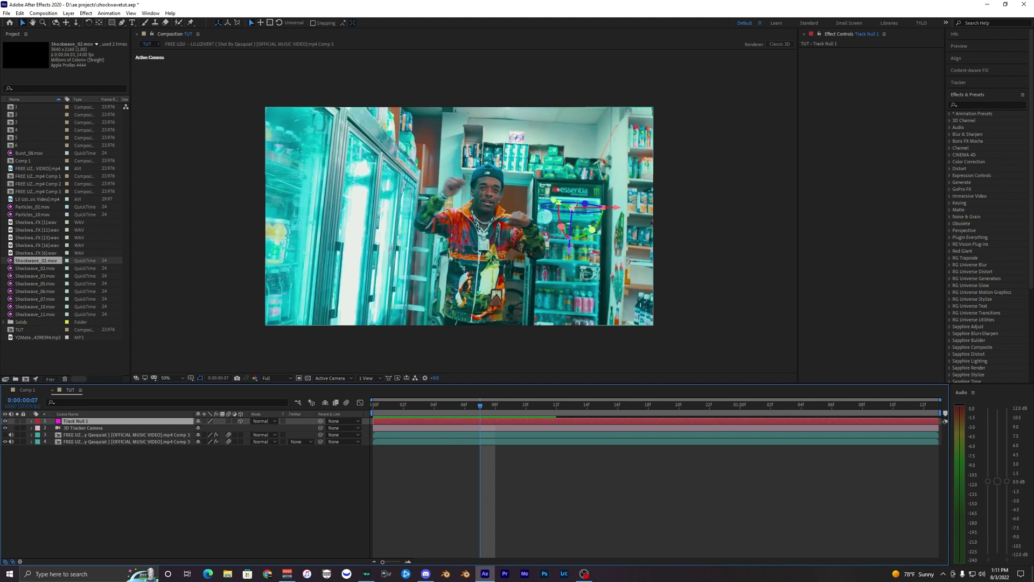
left_click_drag(476, 408, 386, 442)
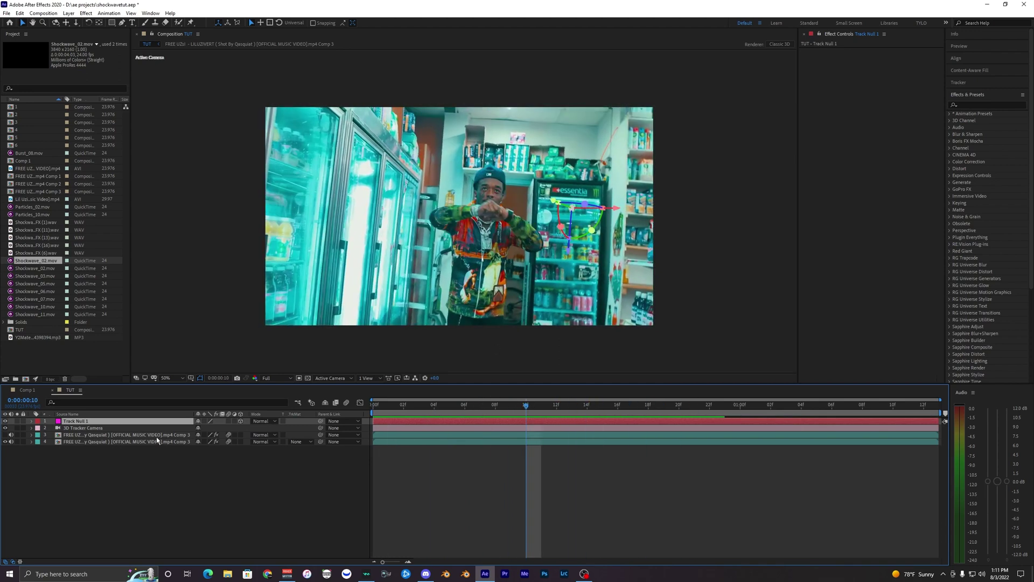
- Add Shockwave_02.mov to the composition between the rotoscoped footage layer and the lower footage copy
left_click(108, 435)
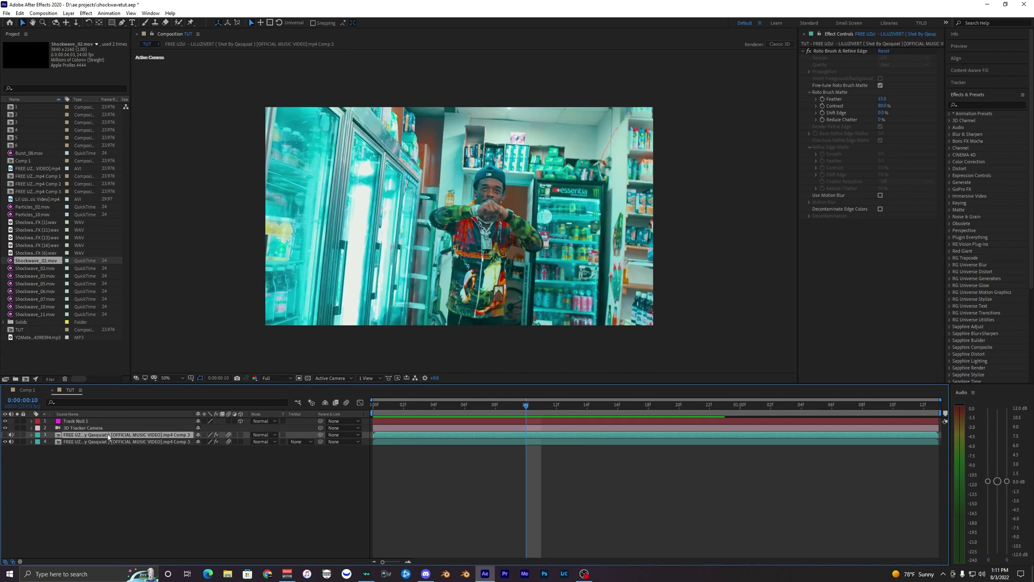
left_click(39, 268)
left_click(44, 262)
left_click(45, 269)
left_click(47, 262)
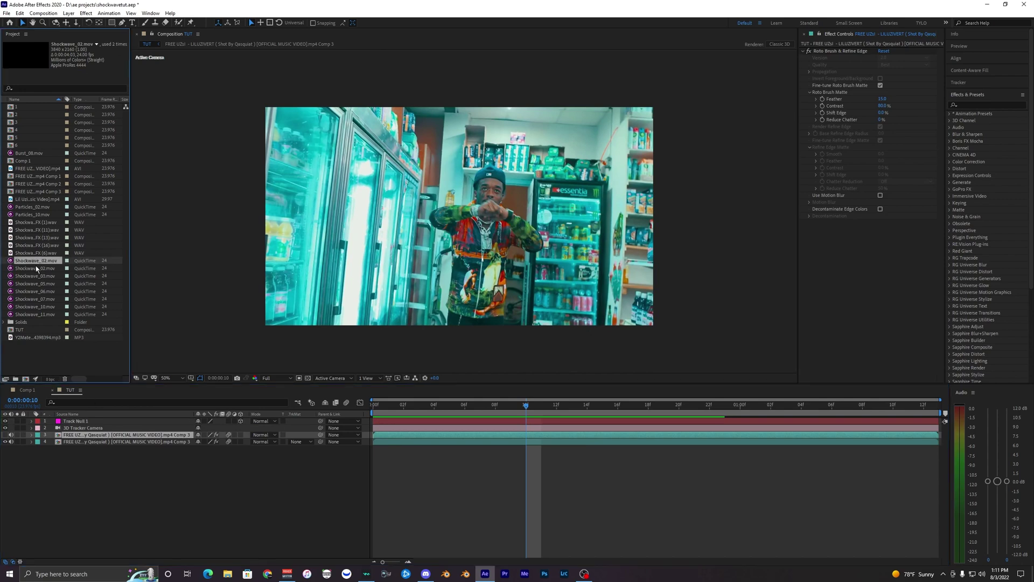
left_click_drag(39, 265, 72, 437)
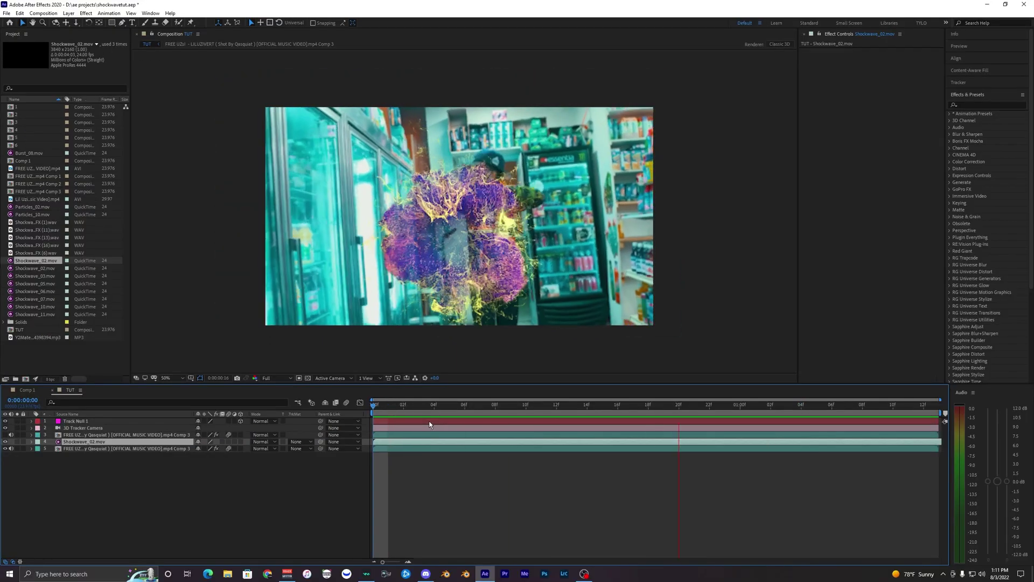
- Make the rotoscoped footage layer above the shockwave clip visible at 0:00:00:16
left_click_drag(382, 406, 316, 406)
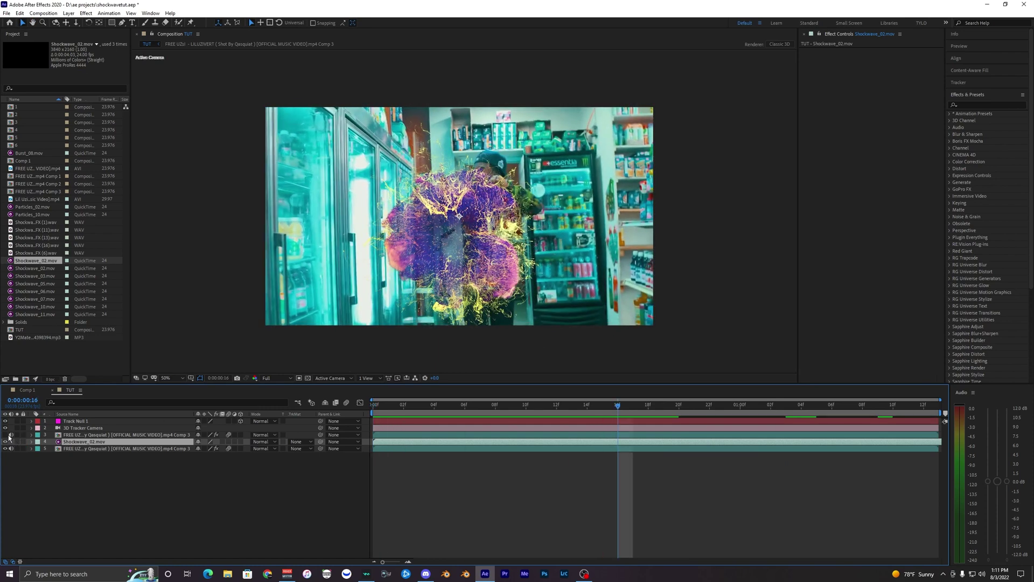
left_click(86, 435)
left_click(5, 435)
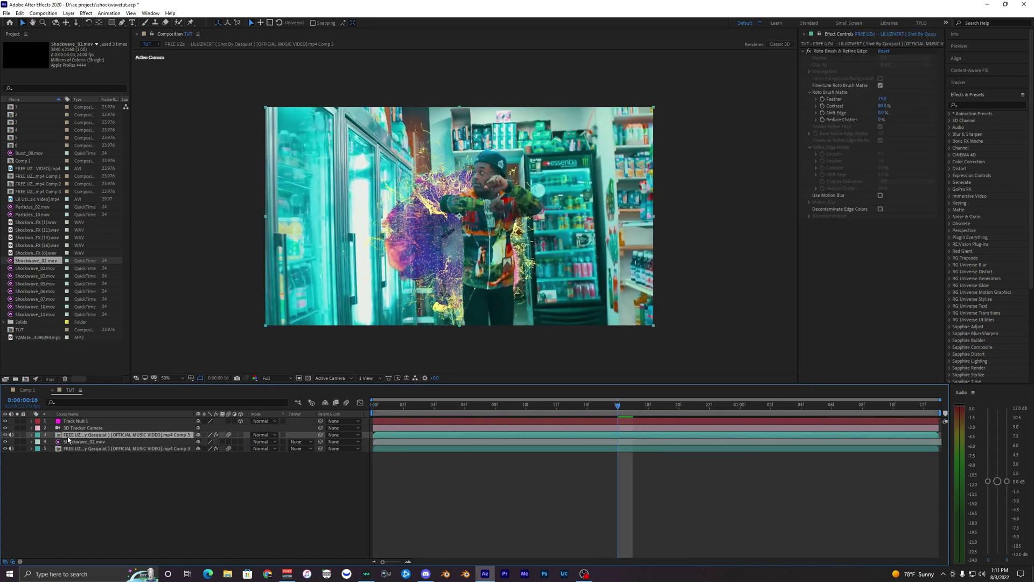
- Review the stacking order of the footage copies, the shockwave clip, the tracker camera and the track null
left_click(79, 448)
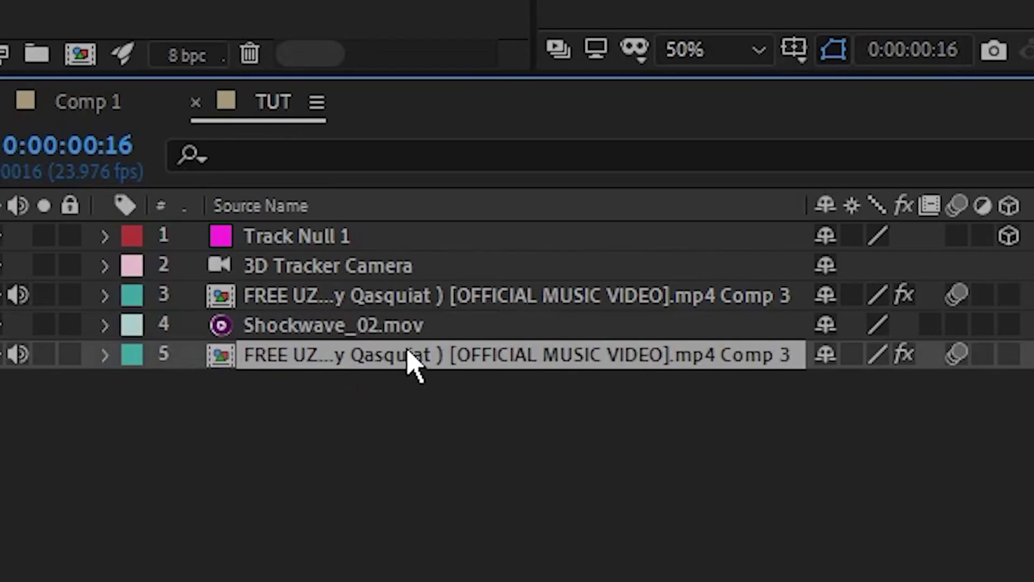
left_click(320, 341)
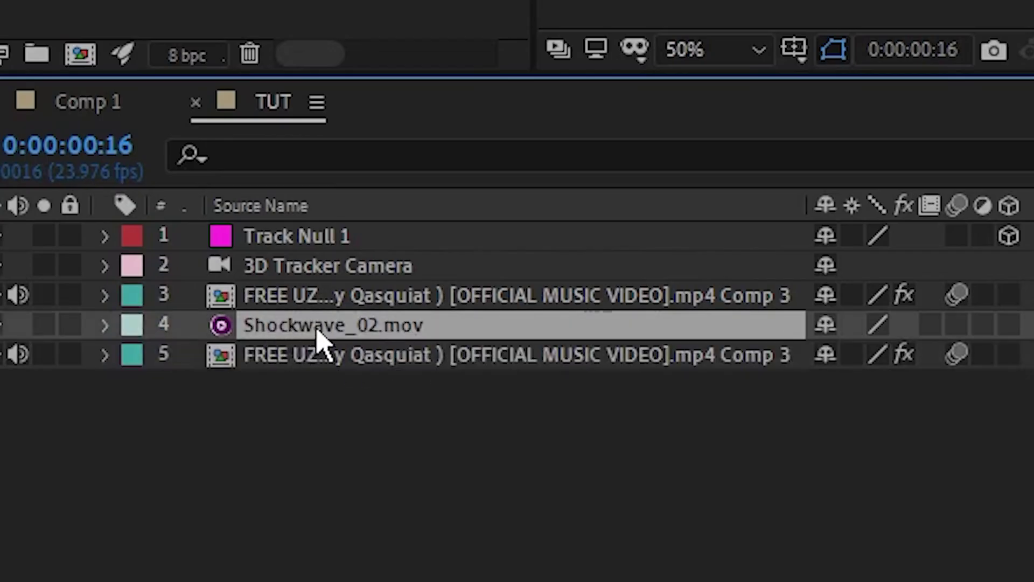
left_click(260, 305)
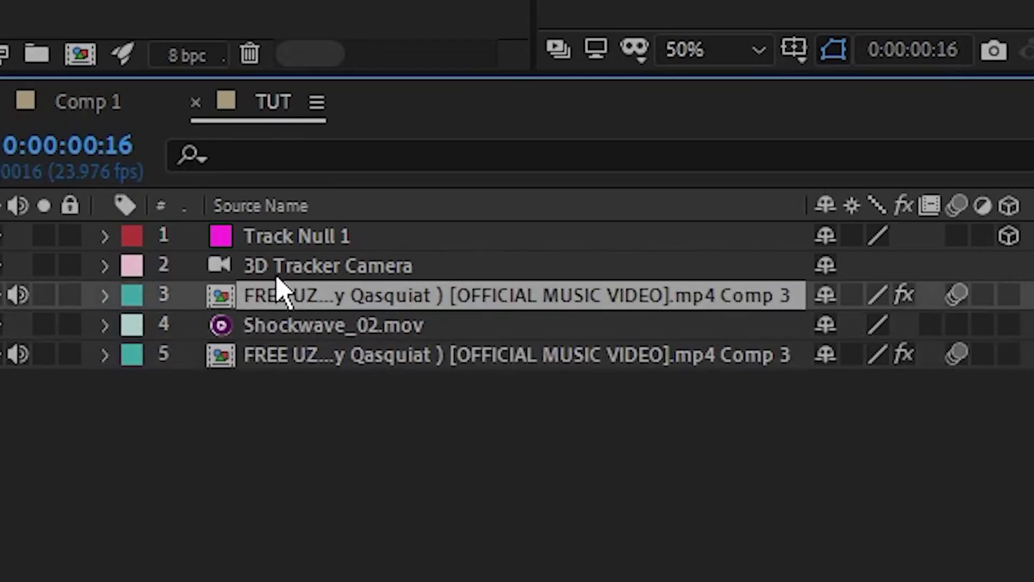
left_click(280, 268)
left_click(299, 244, "shift")
left_click(297, 294)
left_click(405, 414)
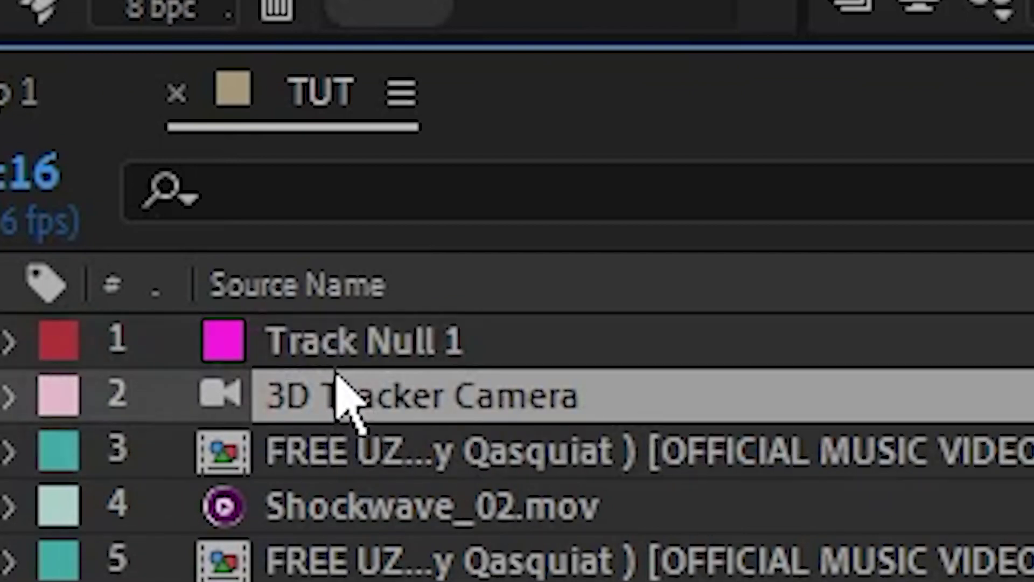
left_click(365, 358, "shift")
left_click(388, 580)
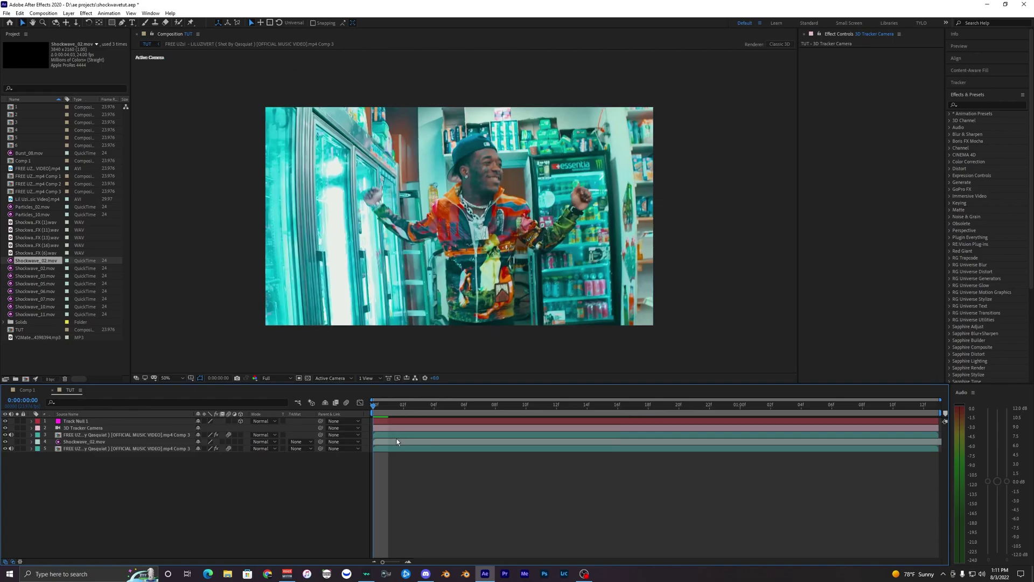
- Play and scrub through the composition to preview the shockwave behind the performer, and return to the first frame
key("space")
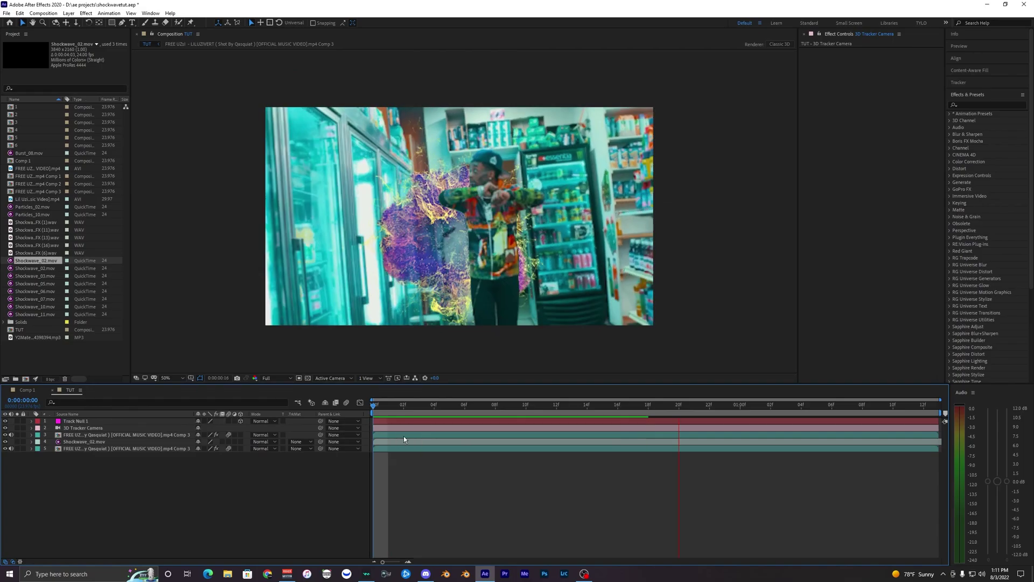
key("space")
left_click_drag(422, 409, 639, 413)
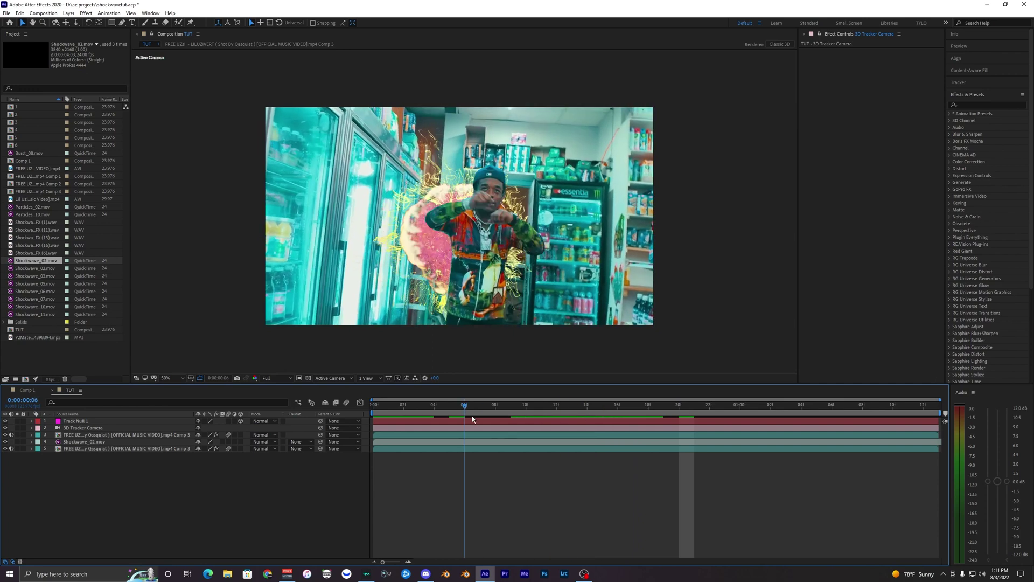
key("space")
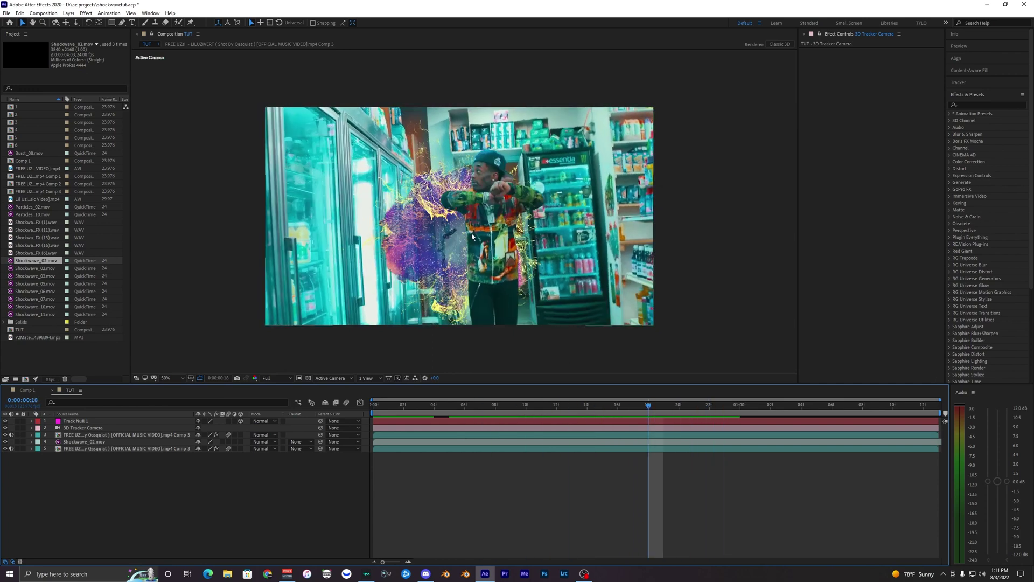
key("Home")
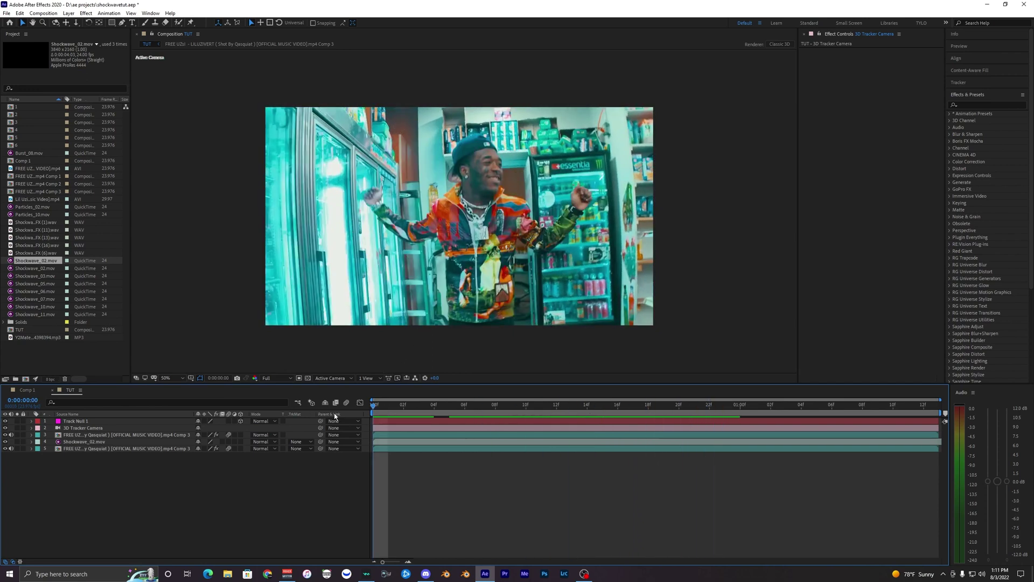
- Turn Shockwave_02.mov into a 3D layer and preview how it follows the tracked camera
left_click(404, 444)
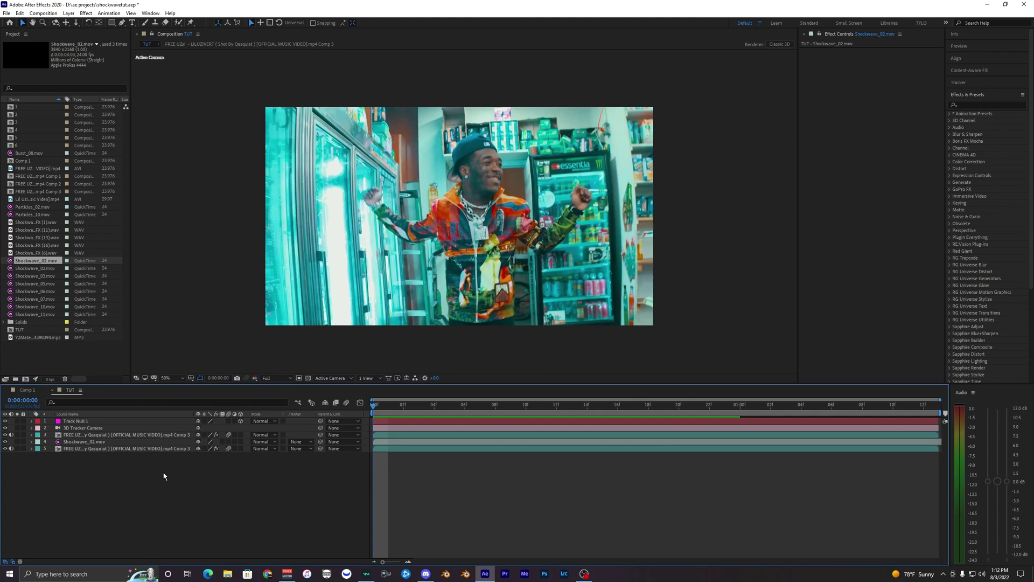
left_click(99, 442)
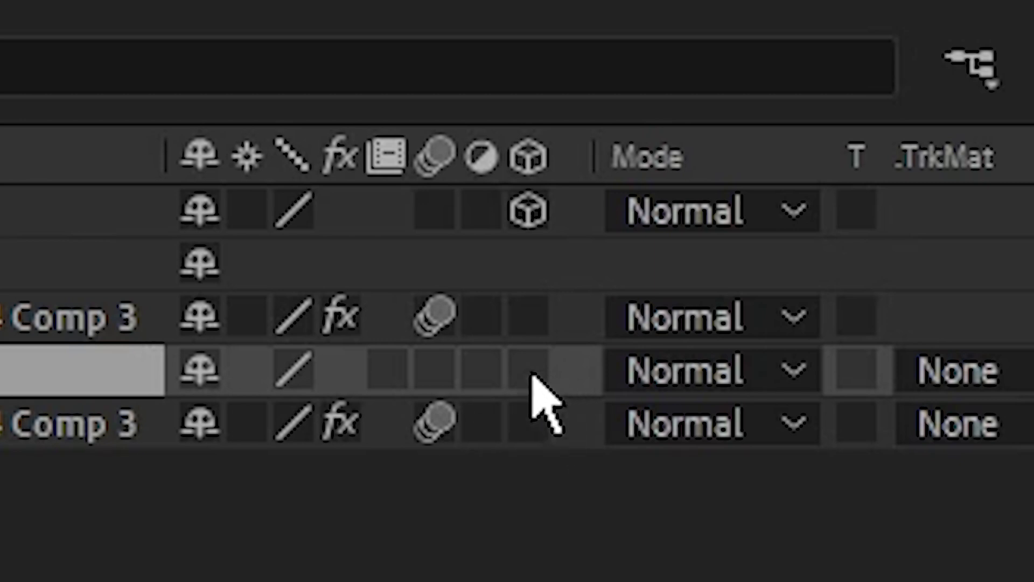
left_click(533, 377)
key("Home")
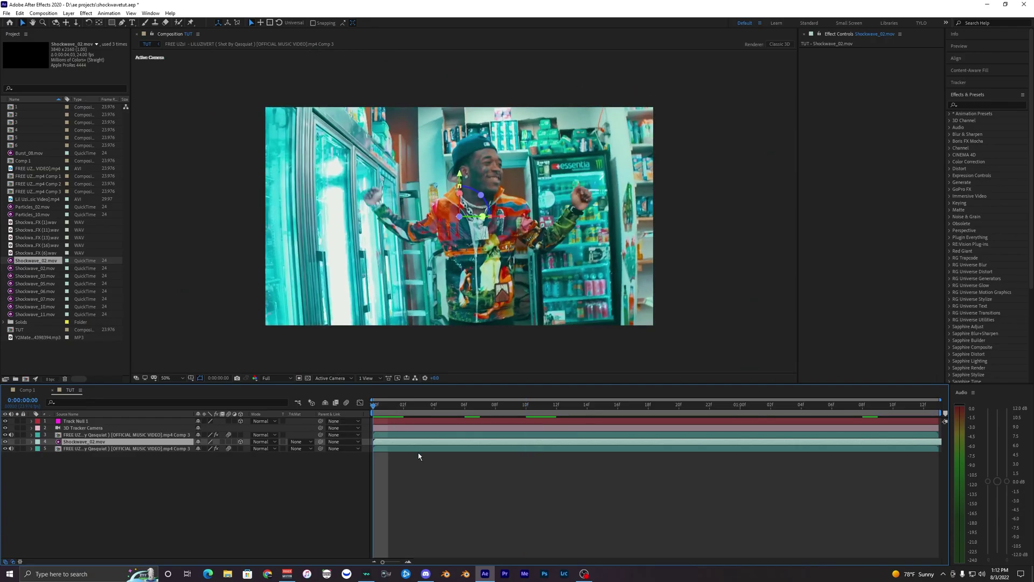
key("space")
key("space")
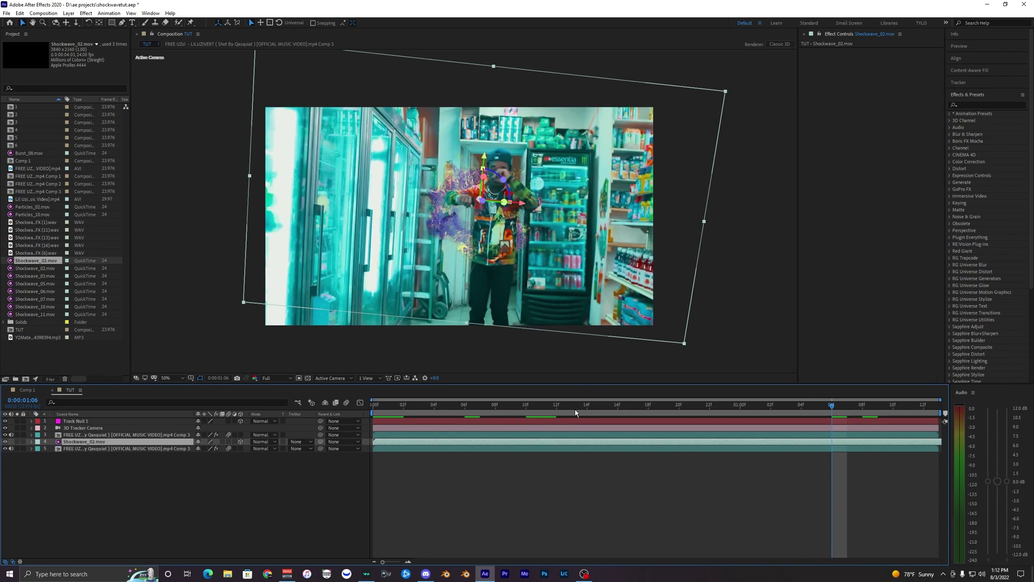
- At 0:00:00:18, scale up the Shockwave_02.mov layer and reposition it behind the performer
left_click_drag(575, 412, 649, 405)
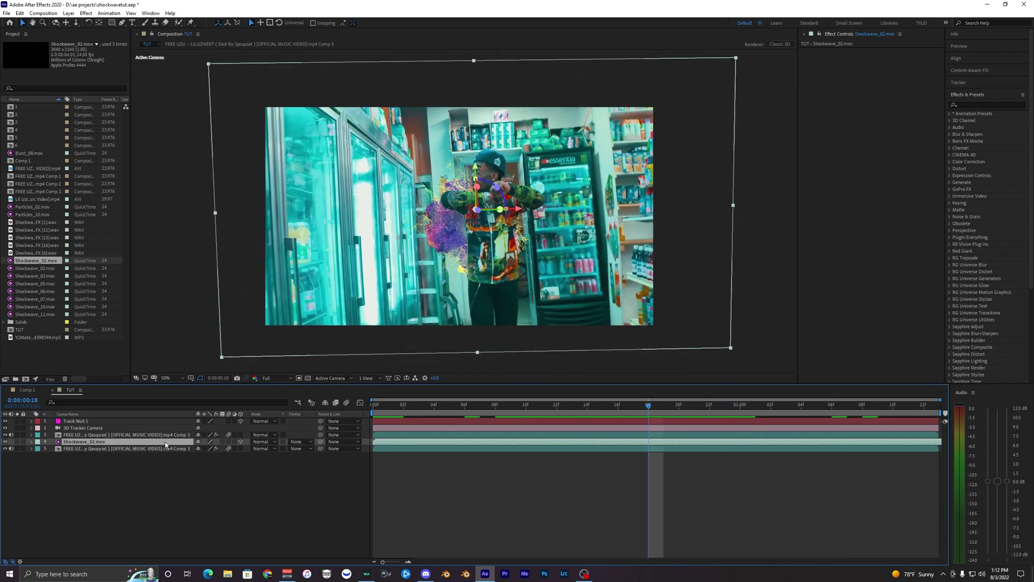
key("p")
left_click_drag(225, 451, 203, 452)
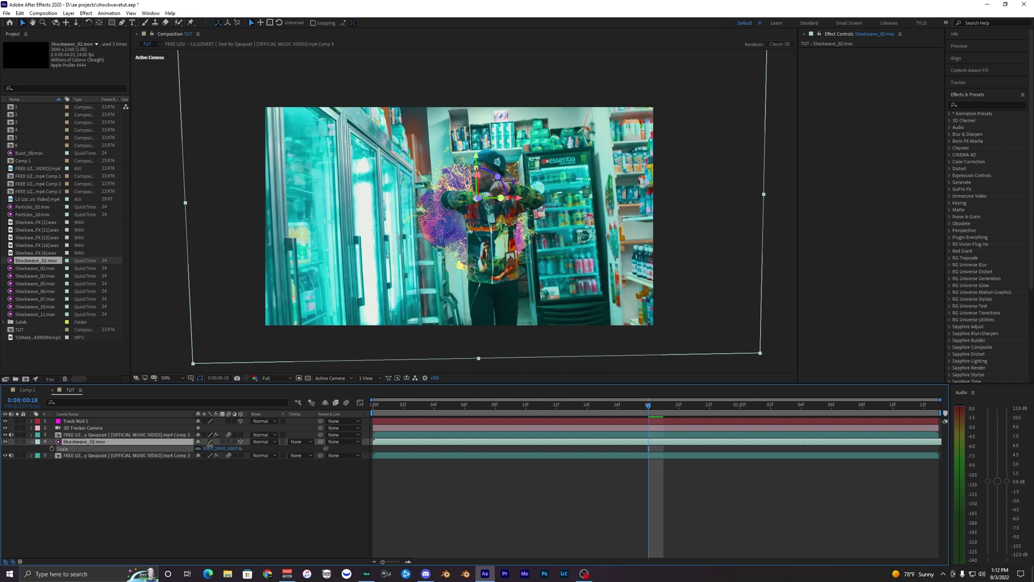
left_click_drag(207, 446, 250, 442)
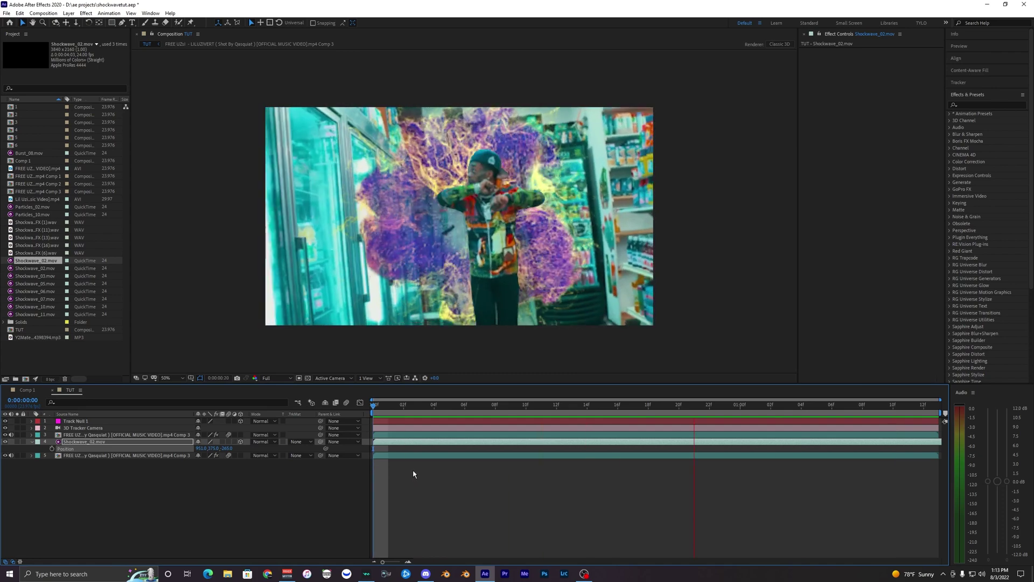
- Preview the enlarged shockwave from the start and again from 0:00:00:18
key("space")
left_click_drag(604, 406, 649, 415)
key("space")
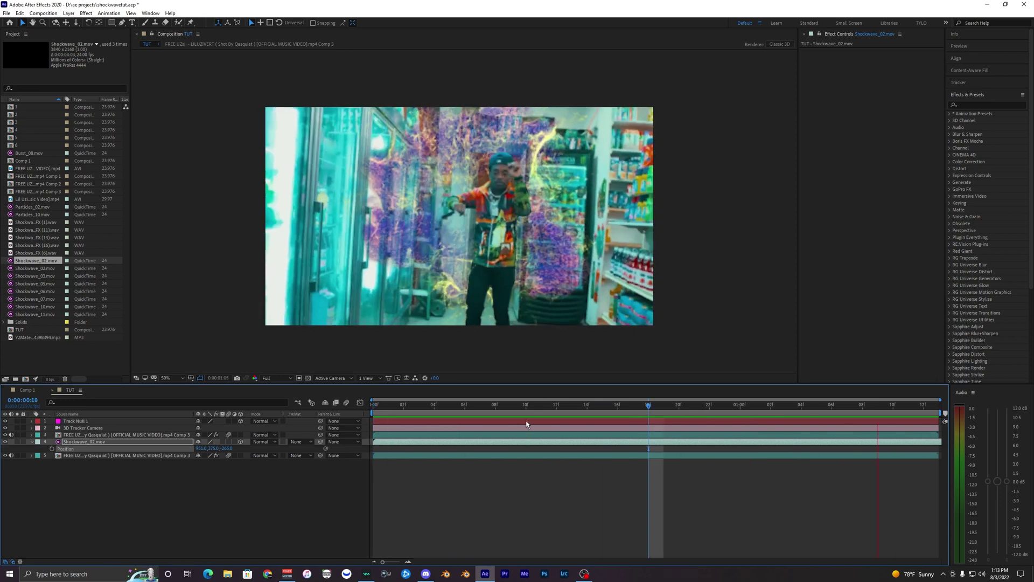
- Stop the preview and apply the Hue/Saturation effect to the Shockwave_02.mov layer
key("space")
left_click(972, 105)
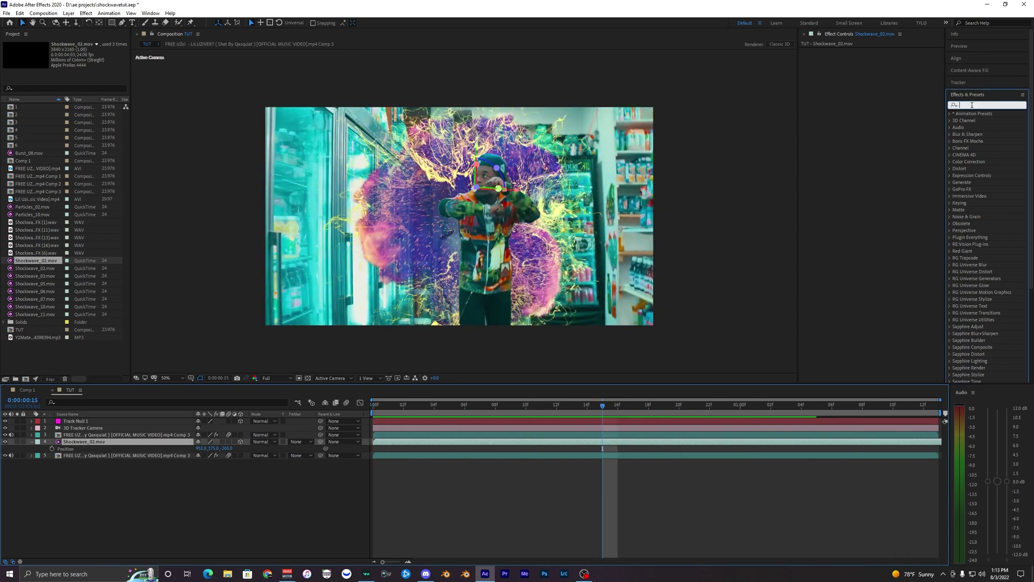
type("hue")
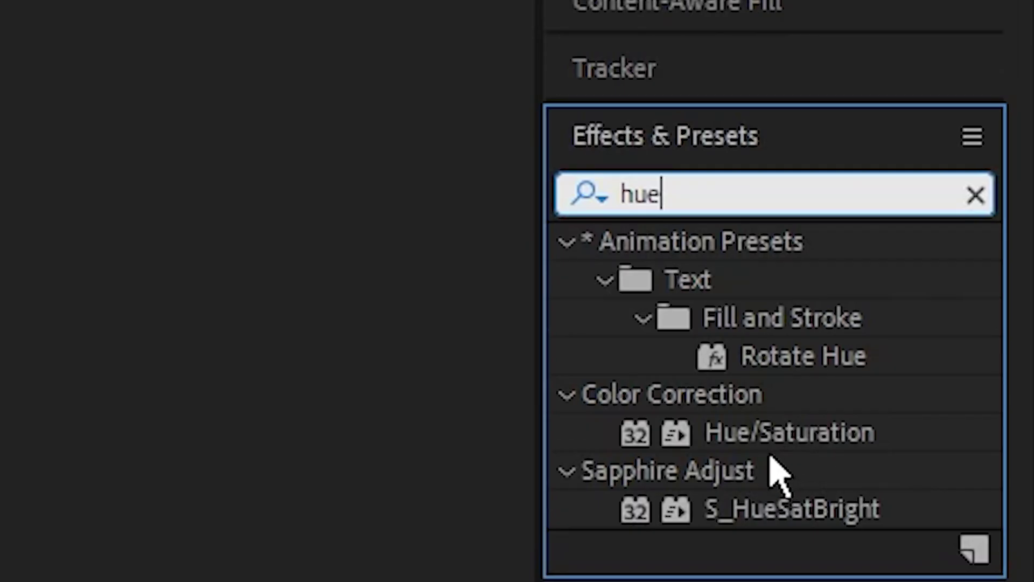
left_click_drag(770, 440, 651, 404)
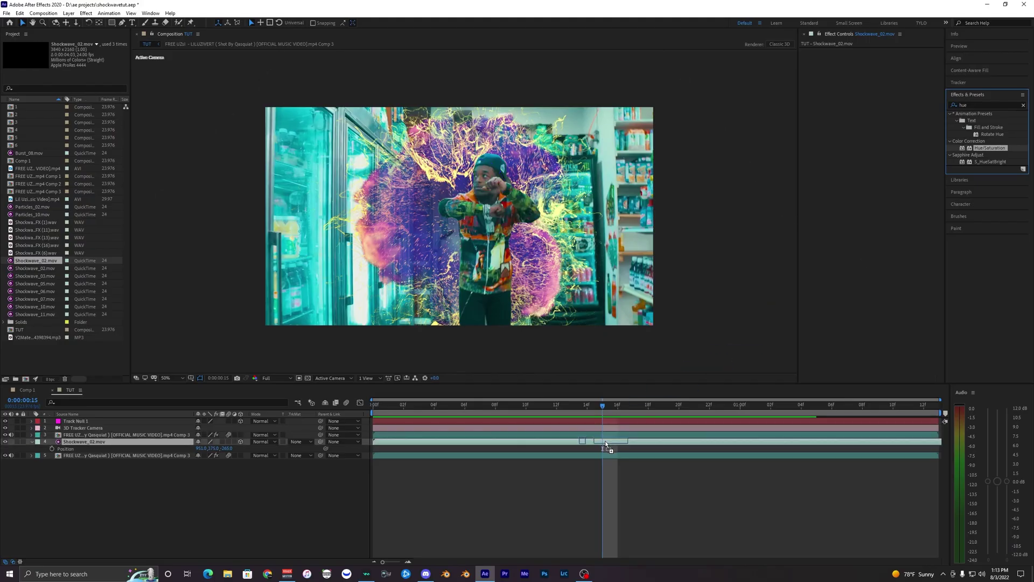
left_click_drag(606, 444, 605, 443)
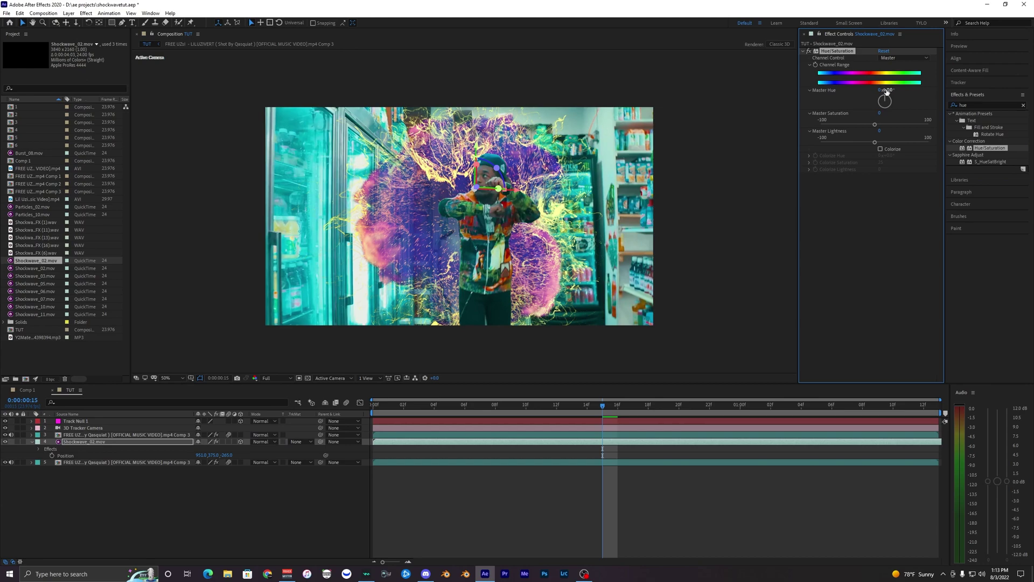
- Shift the Master Hue of Shockwave_02.mov until the shockwave turns magenta and green
left_click_drag(886, 91, 948, 91)
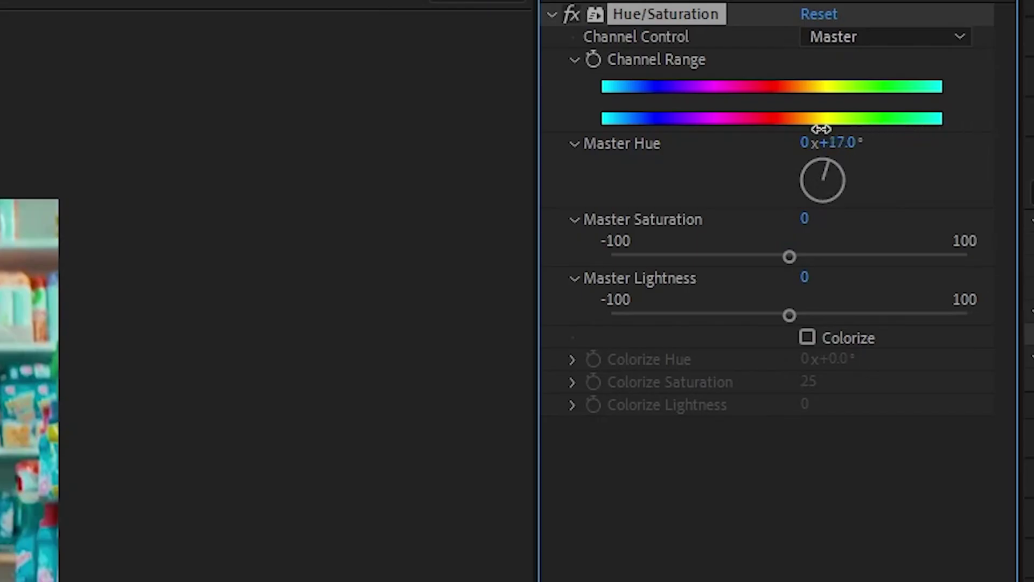
left_click_drag(821, 129, 696, 133)
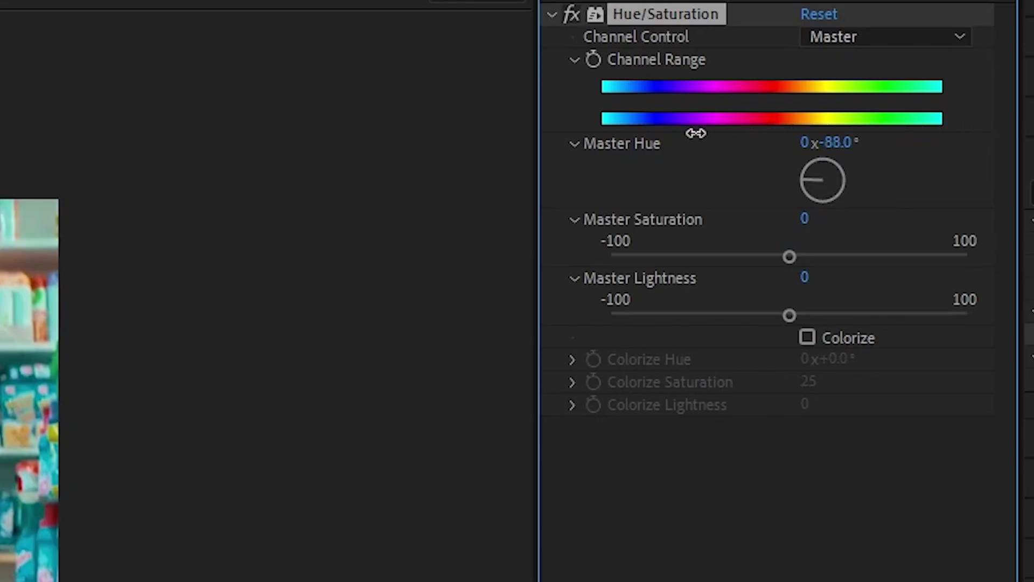
left_click_drag(564, 136, 441, 136)
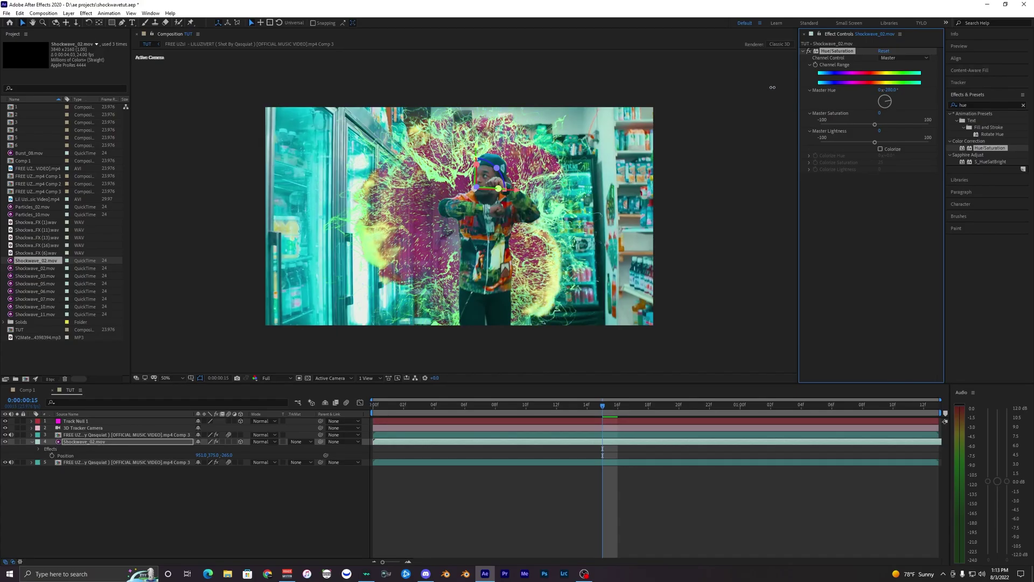
- Preview the recolored shockwave, compare it with Hue/Saturation off and on, and save the project
key("space")
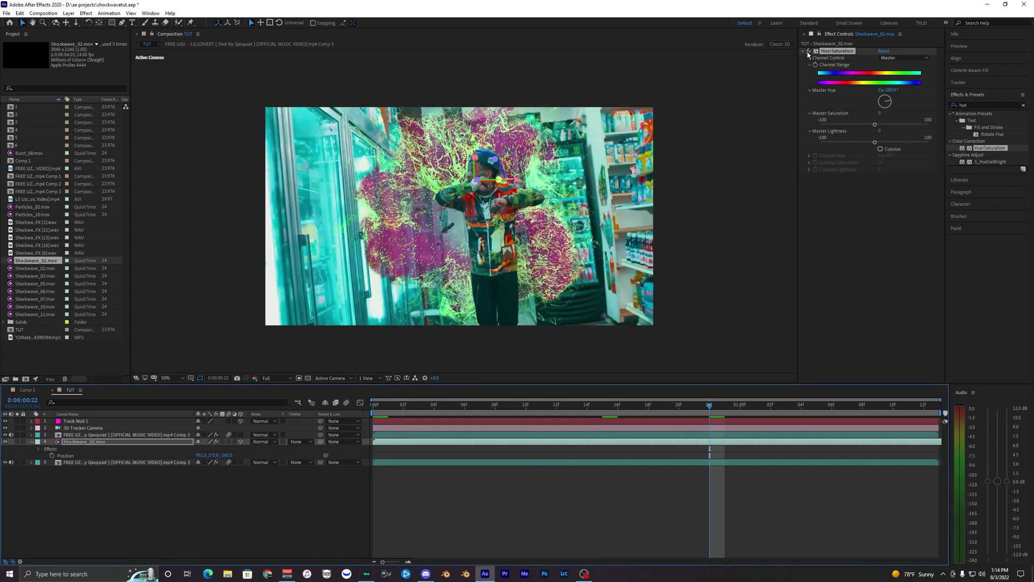
left_click(808, 51)
left_click(809, 51)
left_click_drag(402, 406, 373, 406)
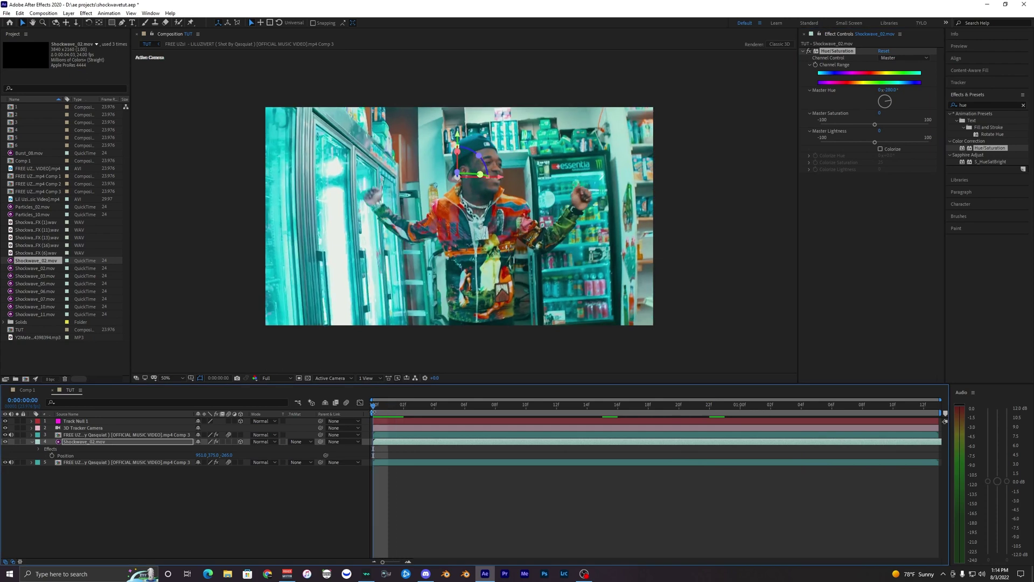
key("ctrl+s")
key("space")
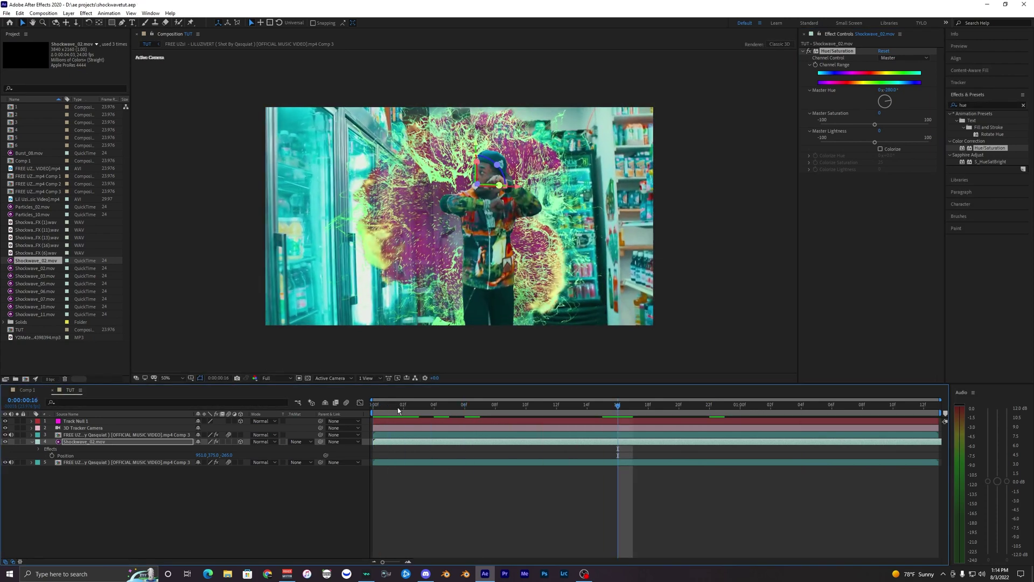
key("space")
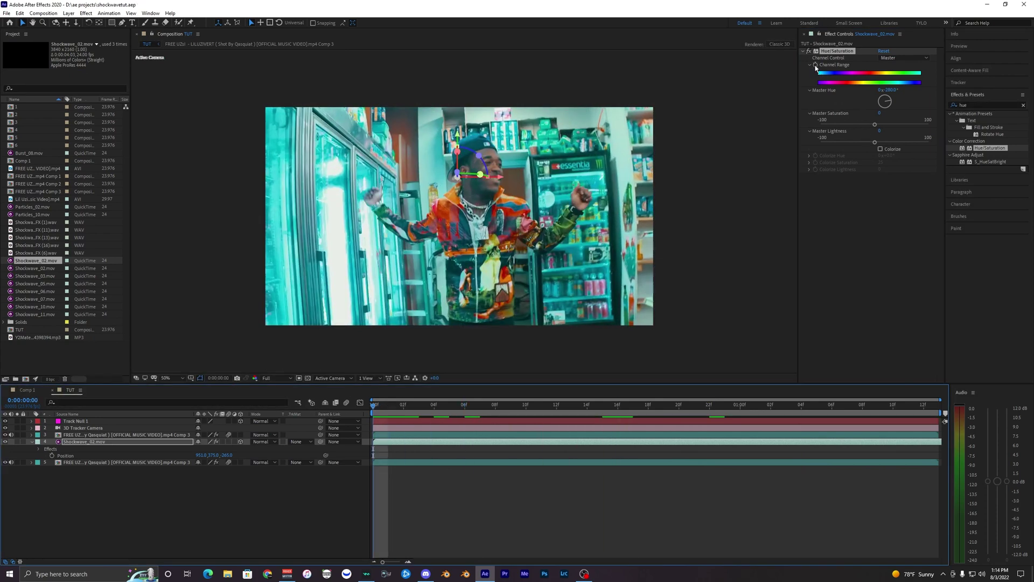
- Keyframe Shockwave_02.mov's Channel Range at the first frame, shift the Master Hue at 0:00:01:11, and preview the color change
left_click(816, 69)
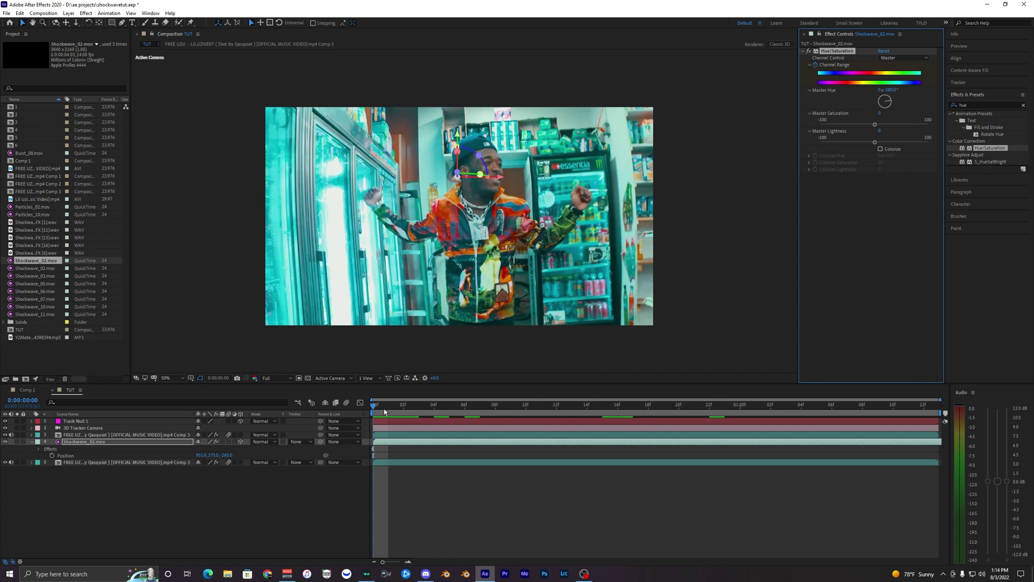
key("space")
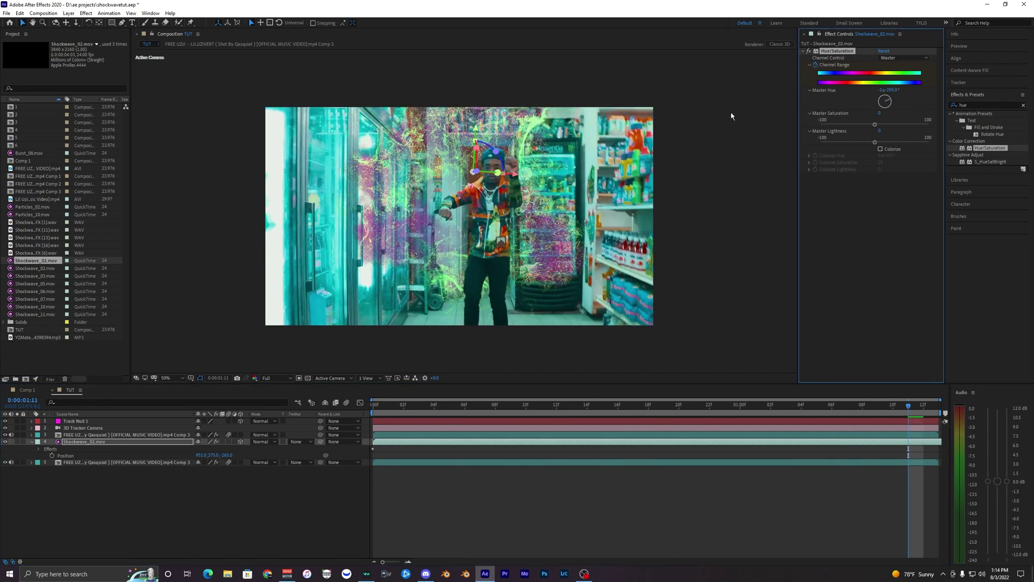
left_click(352, 411)
key("space")
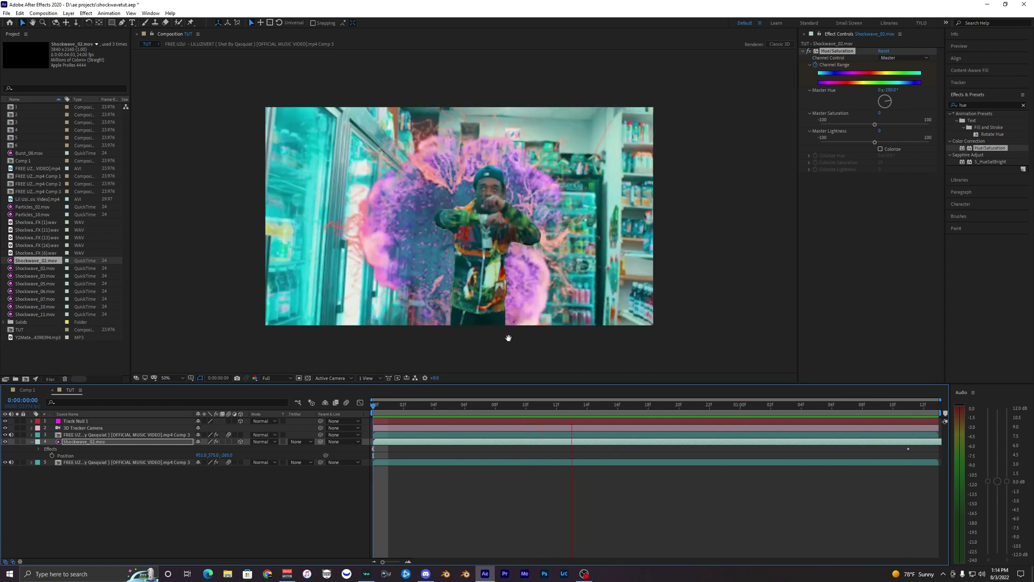
key("space")
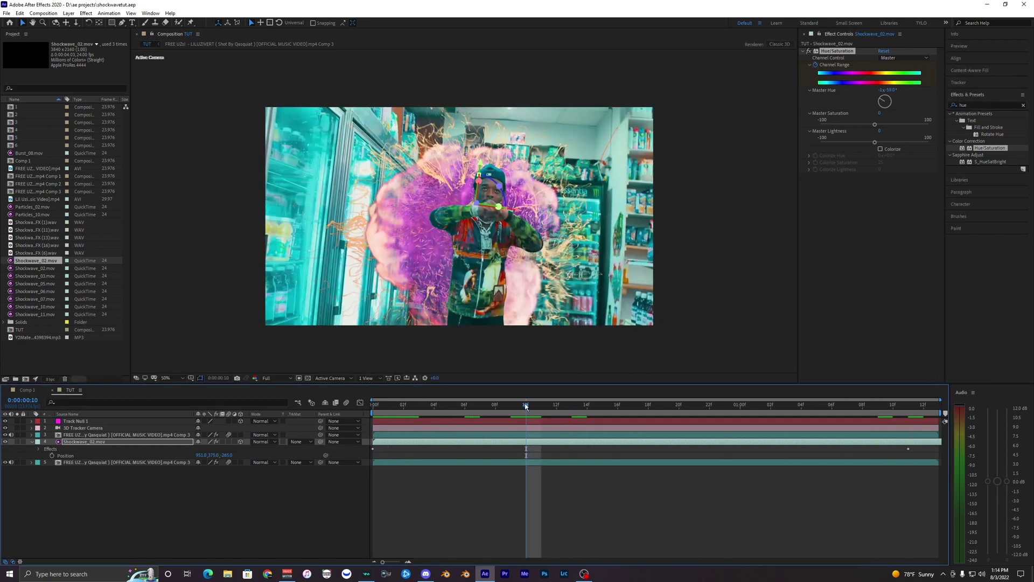
- Add Shockwave_03.mov as a 3D layer directly above Shockwave_02.mov and bring it closer to the camera along Z
left_click(486, 474)
left_click(488, 442)
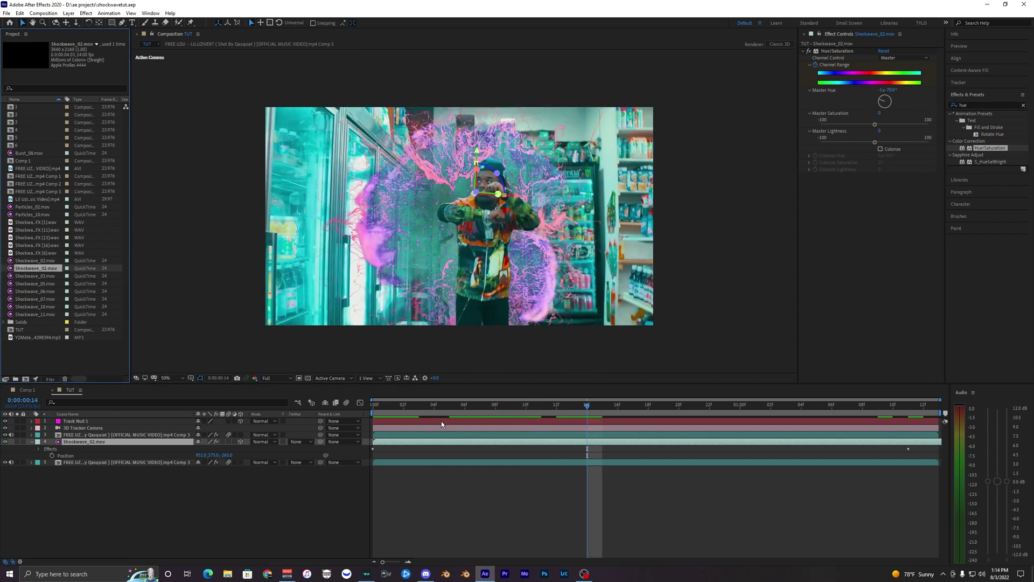
left_click_drag(35, 277, 65, 442)
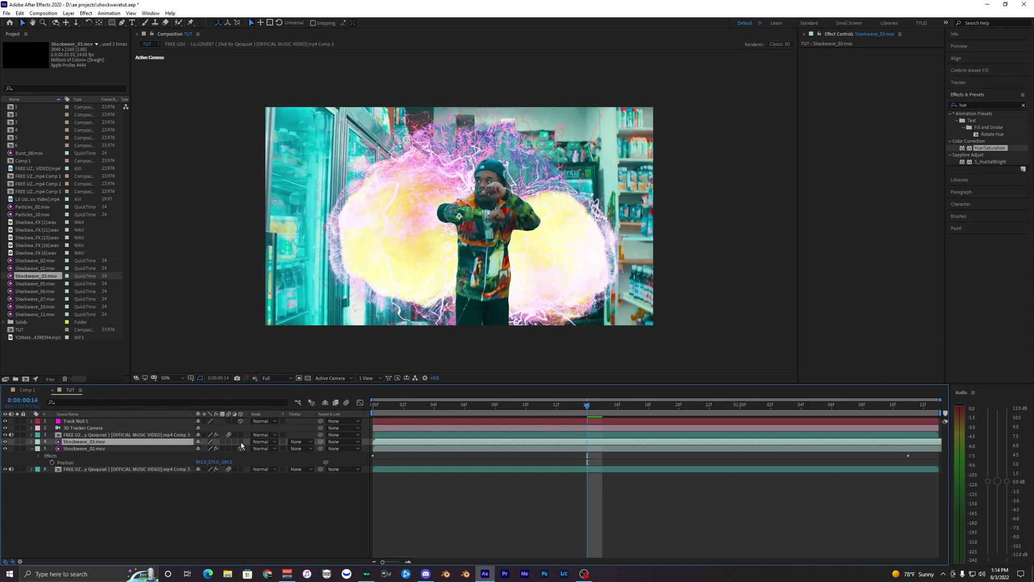
left_click(241, 442)
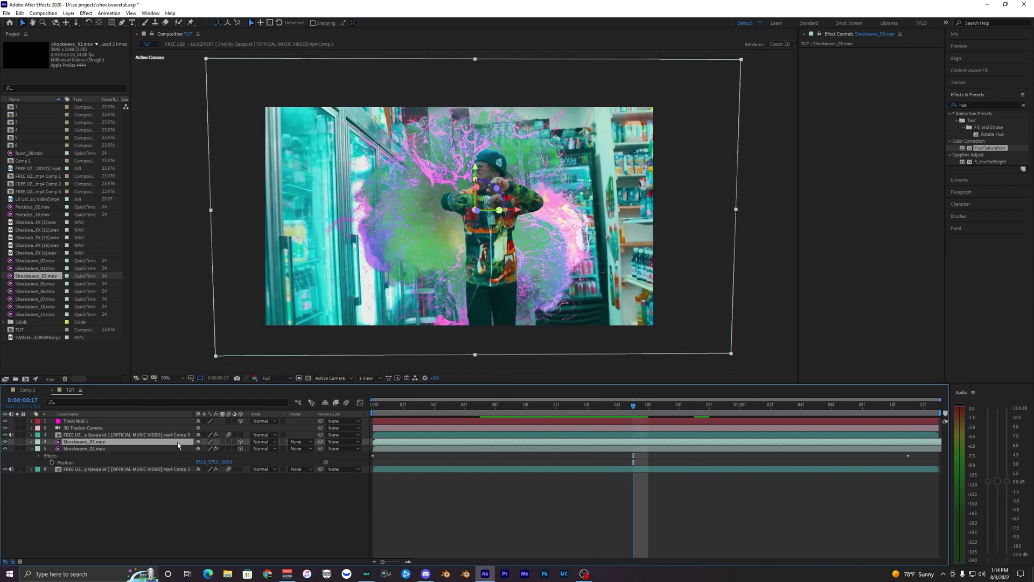
key("p")
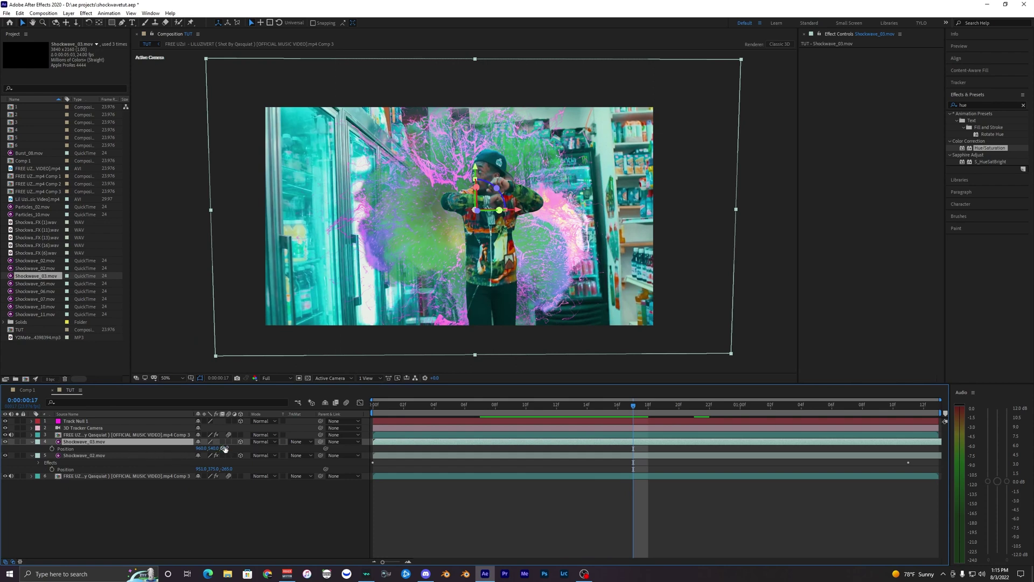
left_click_drag(225, 448, 31, 448)
- Switch to the 2 Views - Horizontal layout and examine the shockwave layers' depth relative to the camera in the Top view
left_click(362, 379)
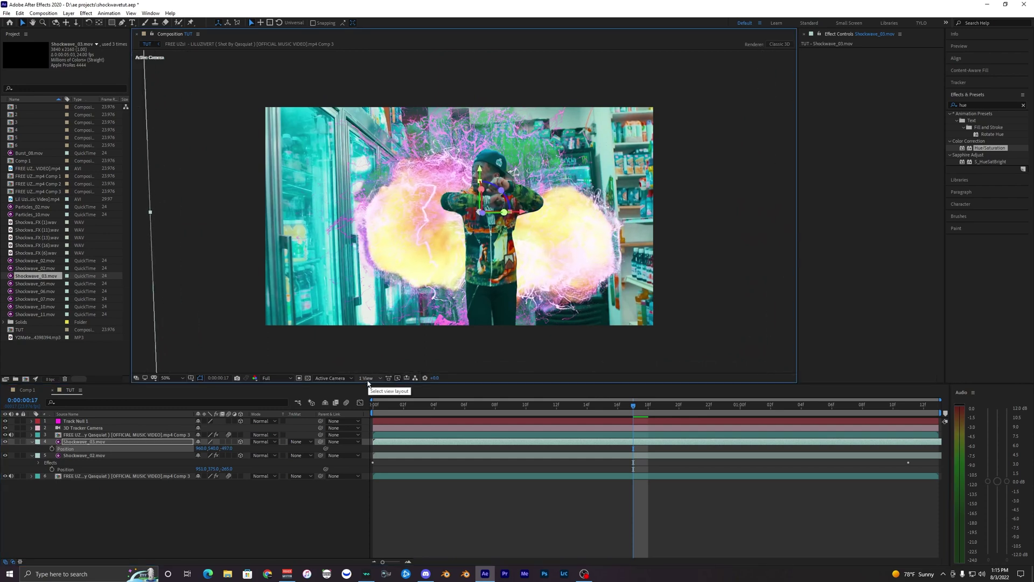
left_click(377, 379)
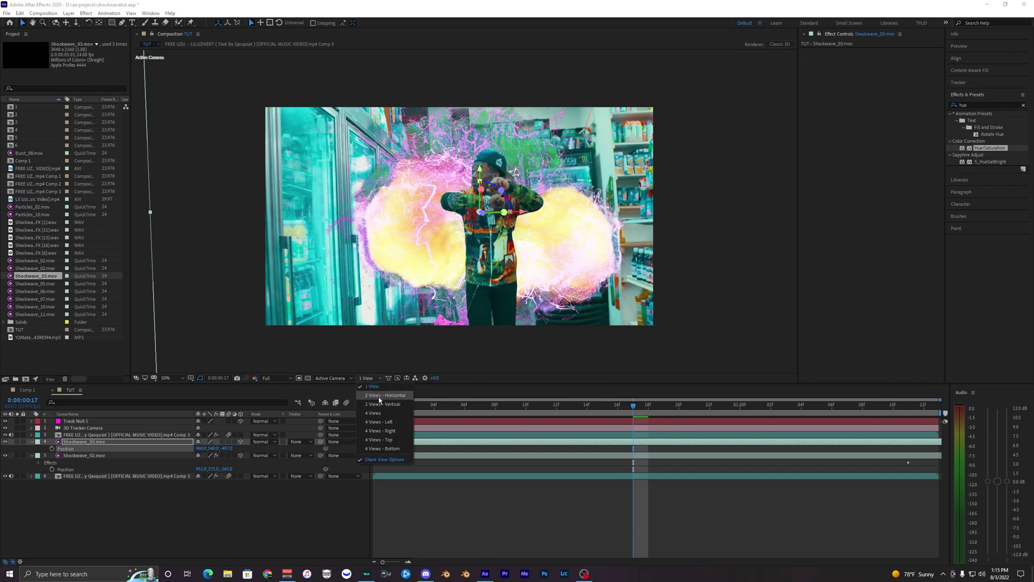
left_click(384, 395)
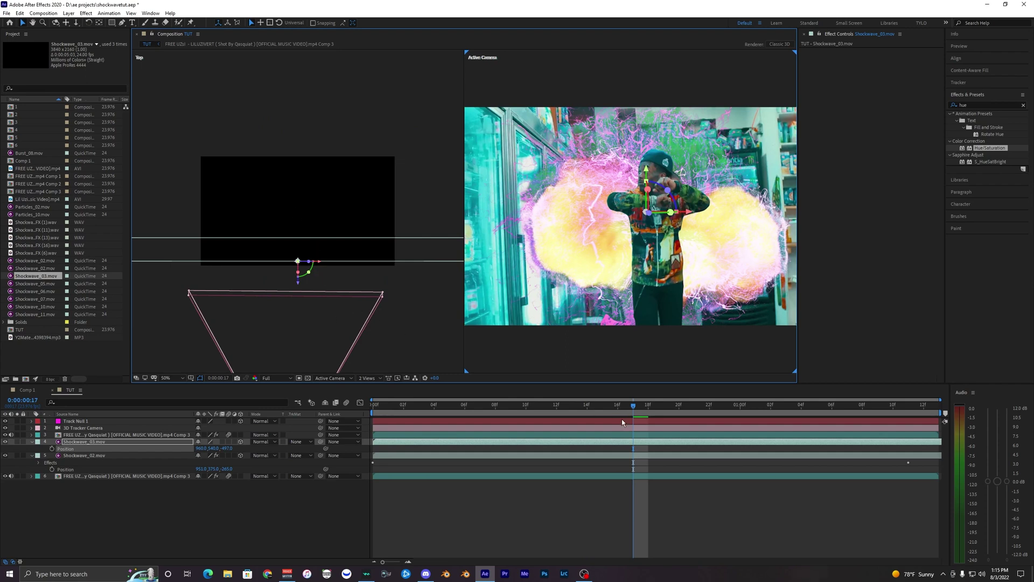
left_click_drag(631, 406, 542, 408)
scroll(315, 283, "down", 1)
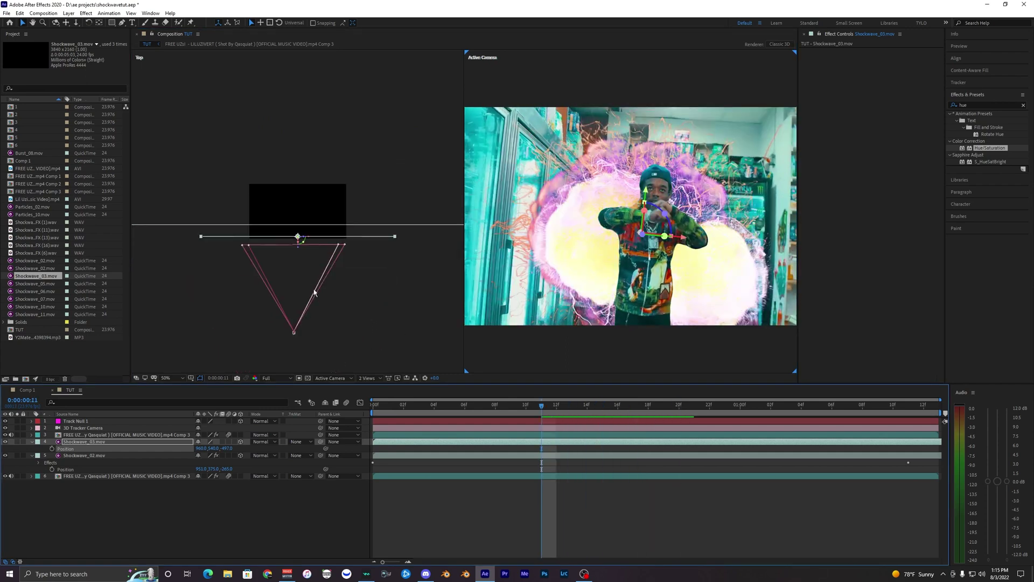
left_click(305, 259)
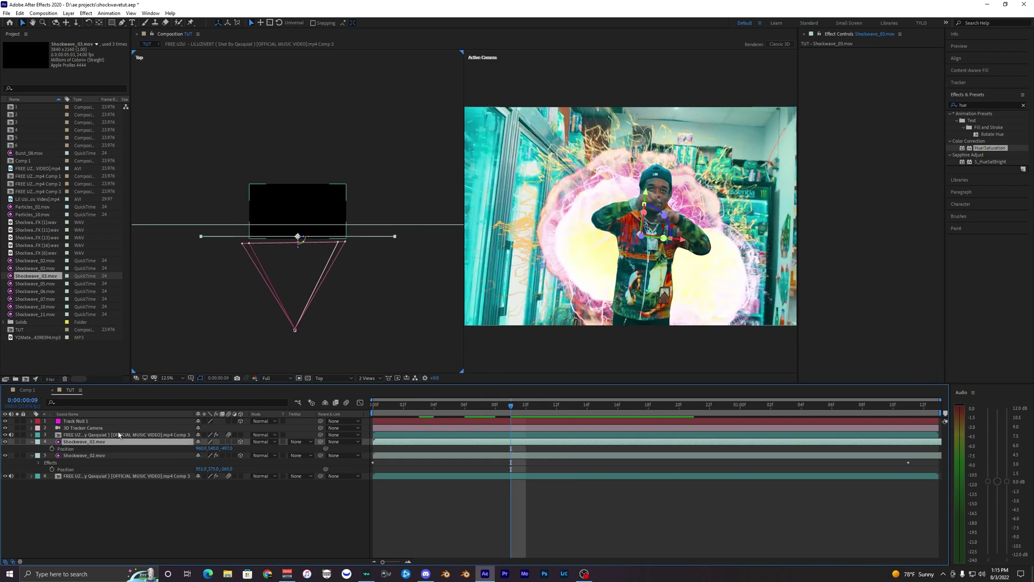
- At 0:00:00:09, fine-tune Shockwave_03.mov's Z position so it sits in front of Shockwave_02.mov
left_click(97, 457)
left_click(311, 240)
scroll(290, 259, "up", 2)
left_click_drag(227, 452, 273, 429)
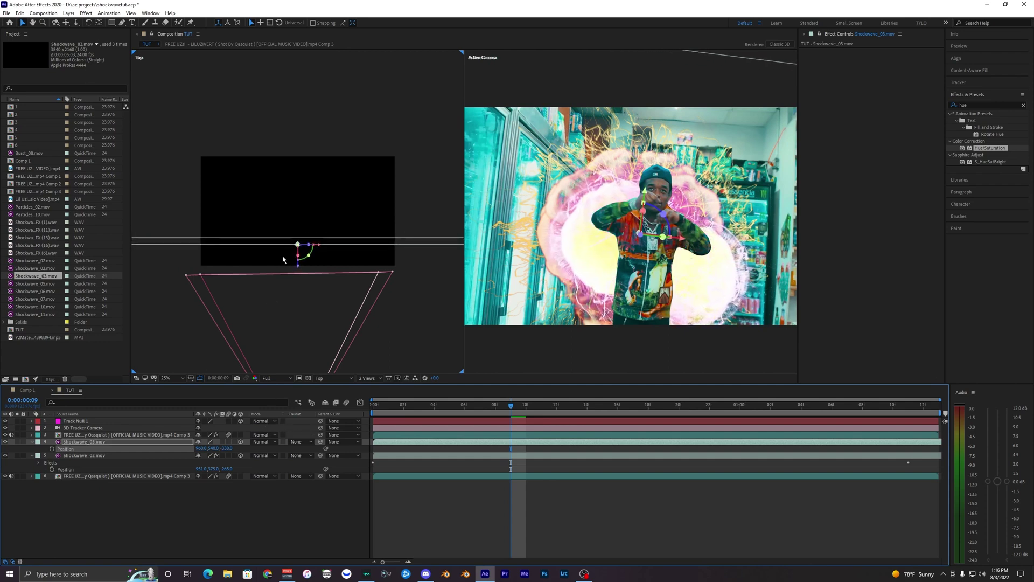
left_click_drag(206, 449, 209, 448)
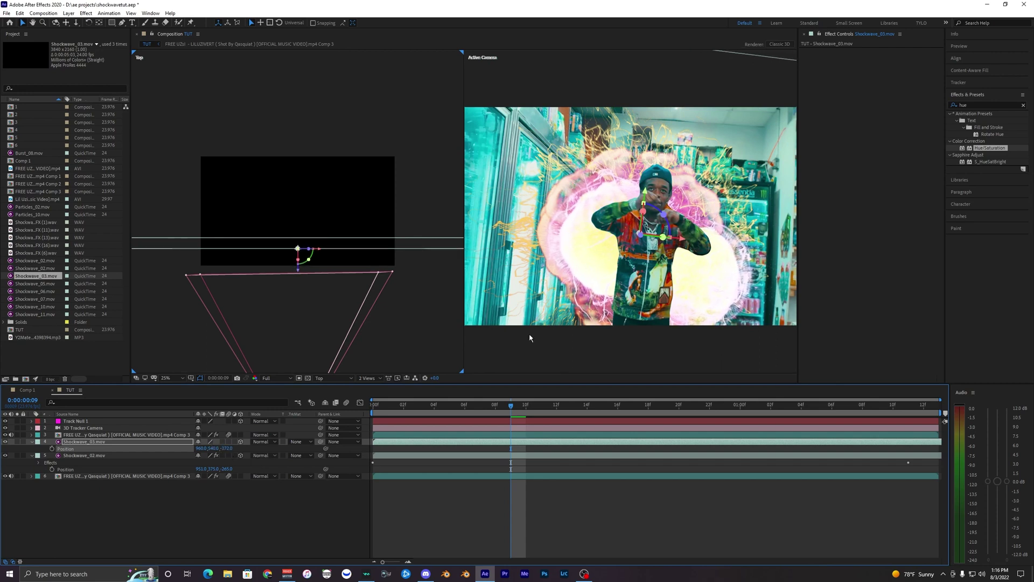
- Restore the single-view layout and preview both shockwaves from the first frame
left_click(363, 381)
left_click(372, 390)
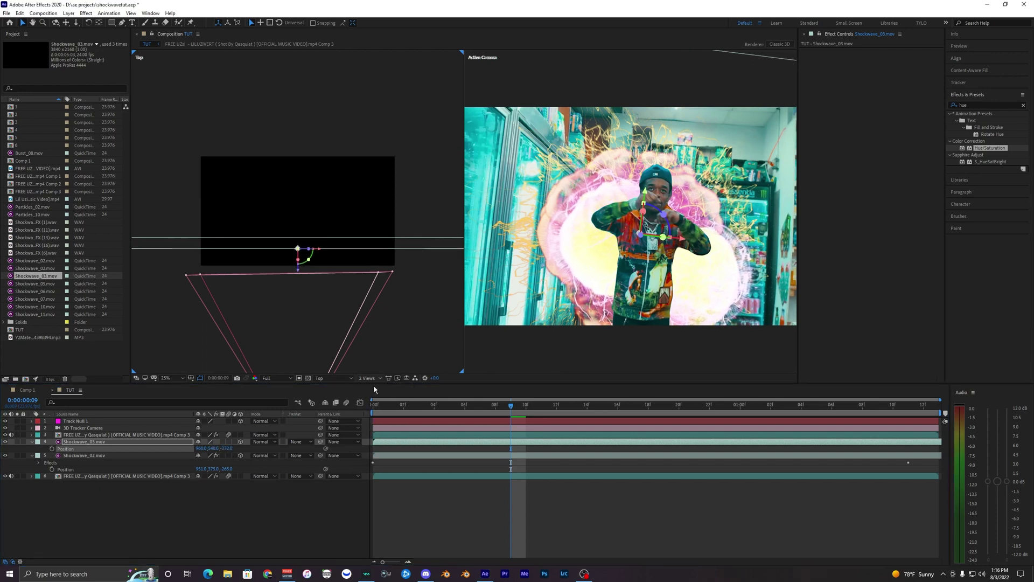
key("Page_Up")
key("space")
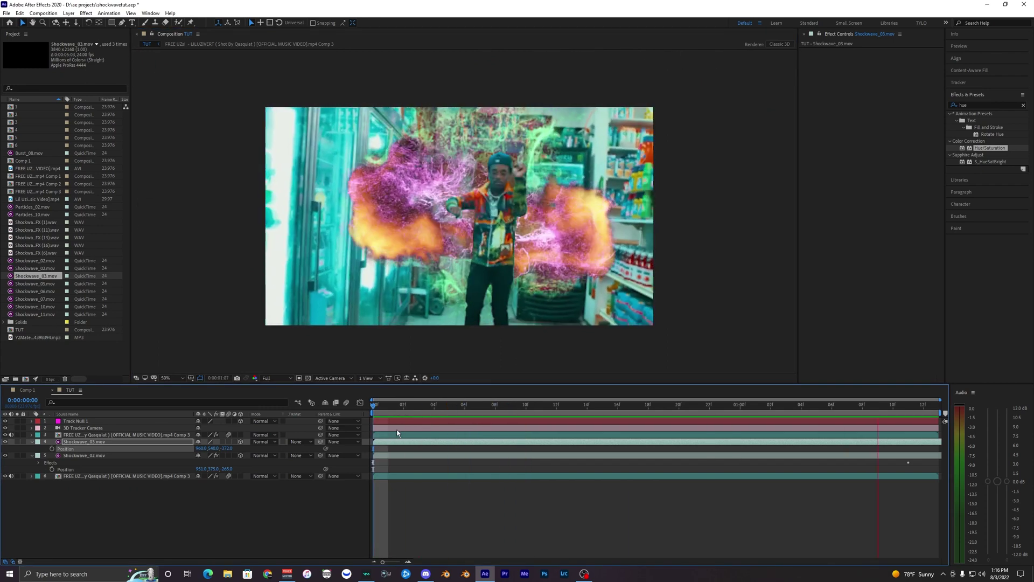
- At 0:00:00:17, adjust the scale of Shockwave_03.mov and shift it up and left behind the performer
left_click(404, 404)
key("s")
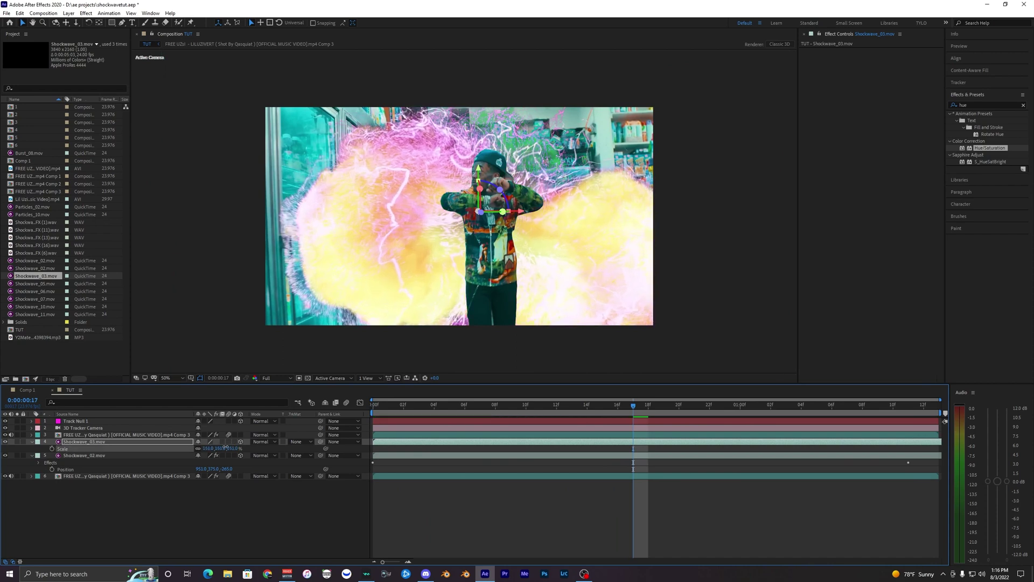
left_click_drag(398, 263, 384, 251)
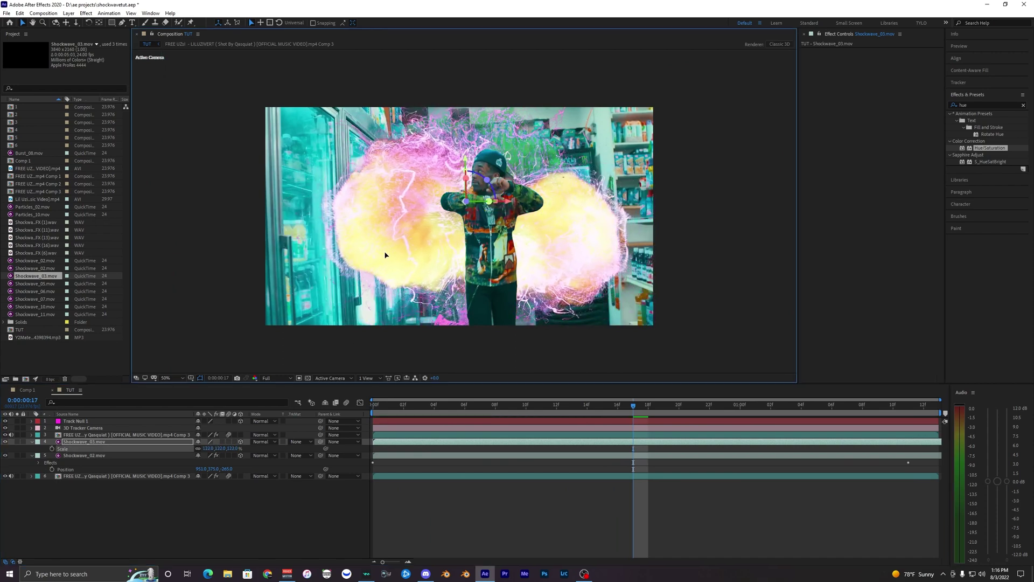
- Preview the combined shockwaves from the first frame to check the new scale and placement
left_click(374, 405)
key("space")
key("space")
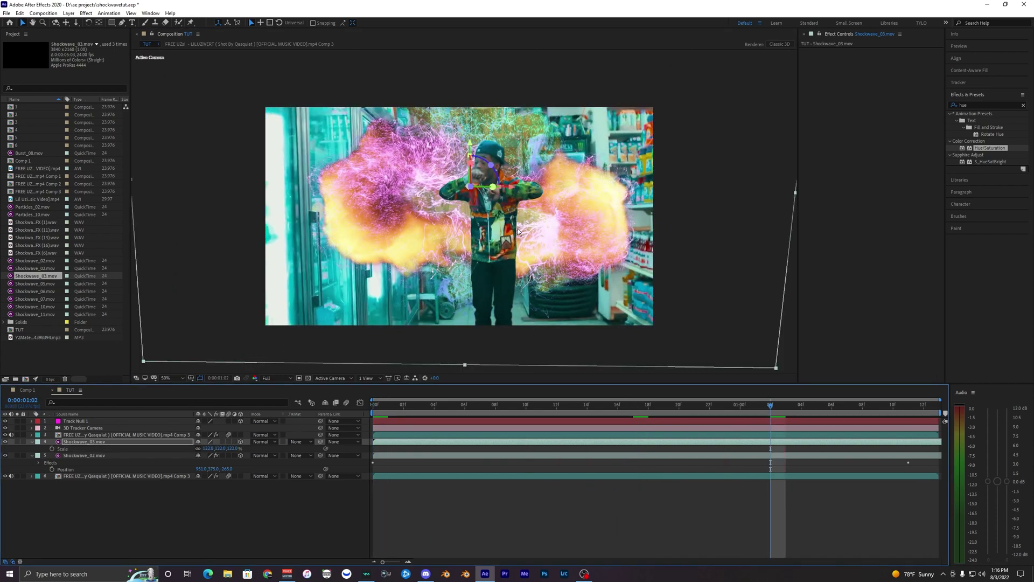
key("space")
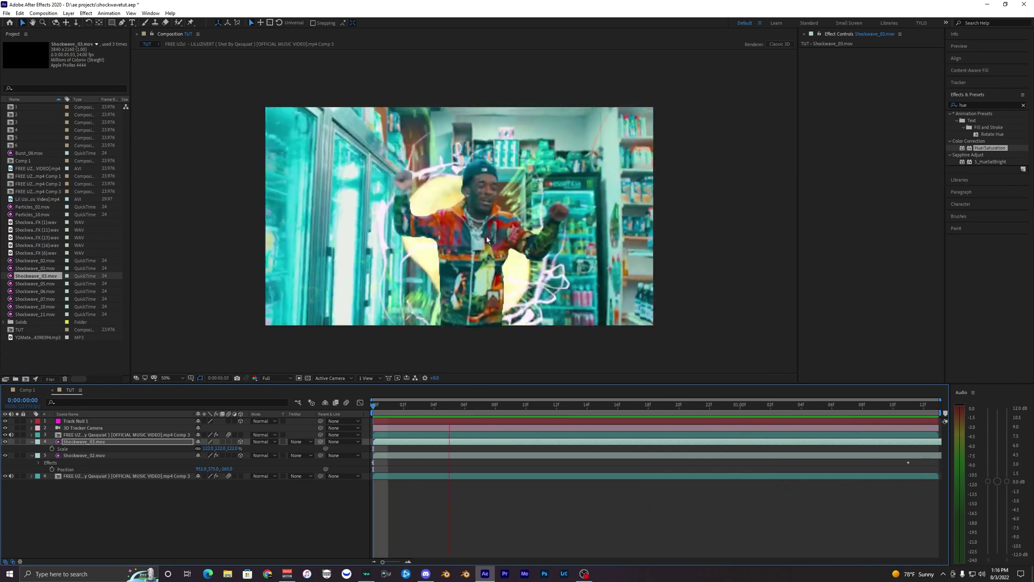
key("space")
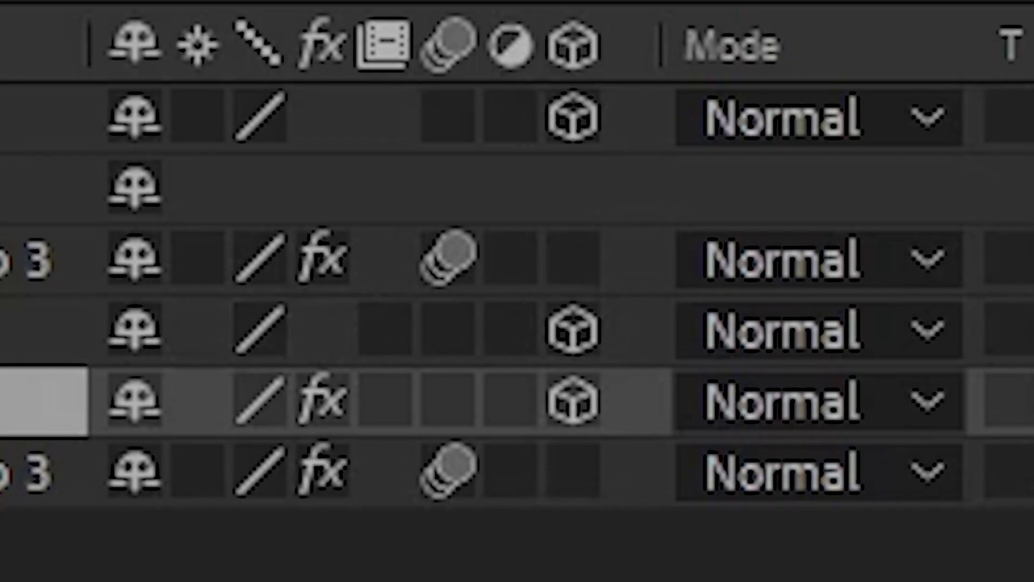
- Enable motion blur on the Shockwave_03.mov and Shockwave_02.mov layers
key("ctrl+Up")
left_click(459, 331)
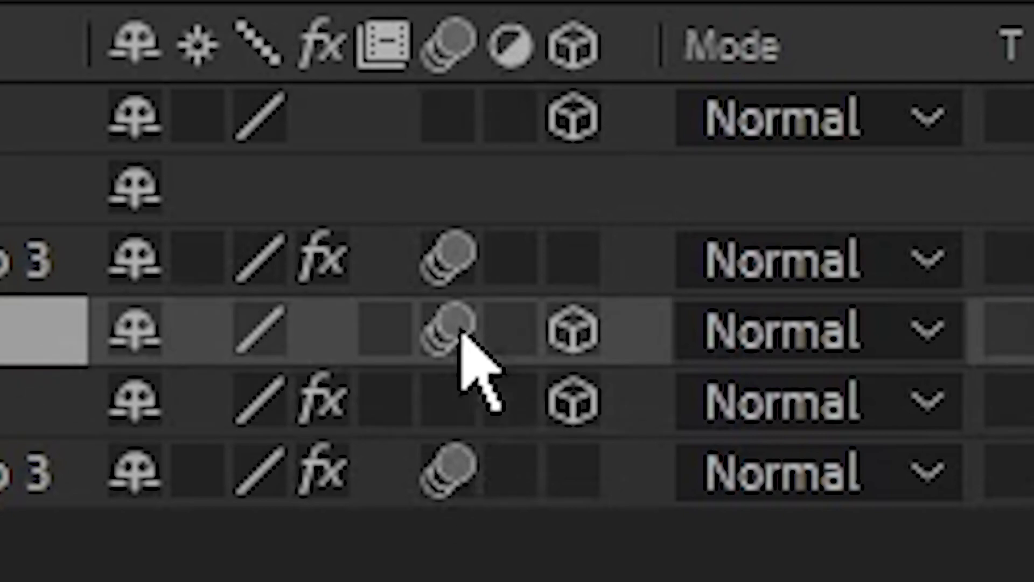
left_click(455, 402)
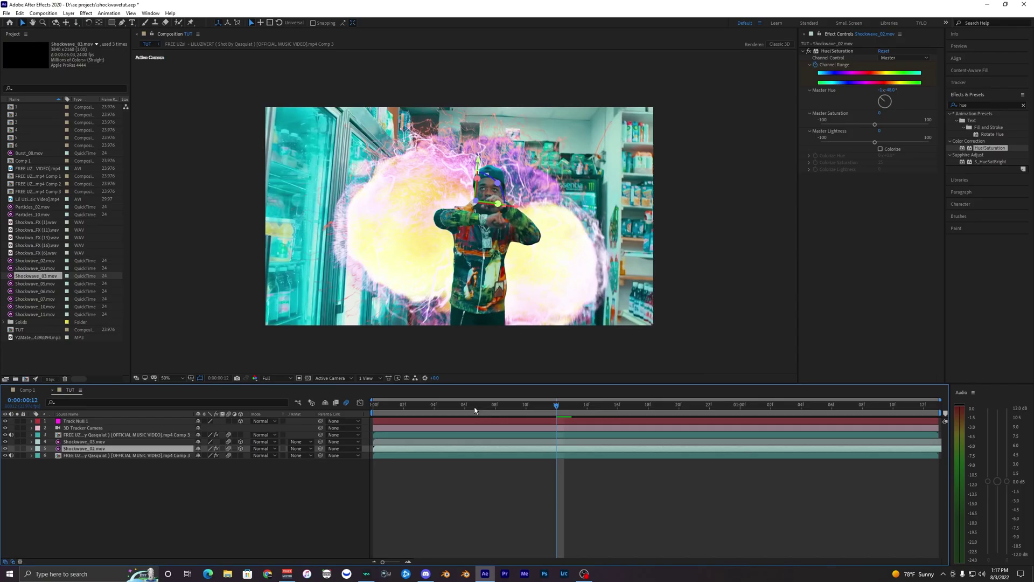
- Preview the composition from the first frame to check how motion blur affects the combined shockwaves
key("space")
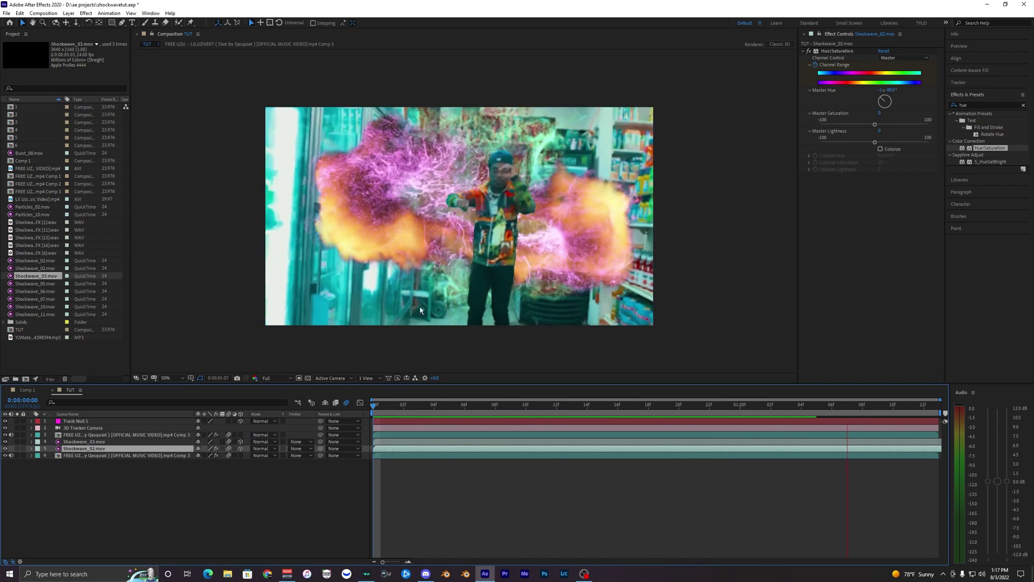
key("space")
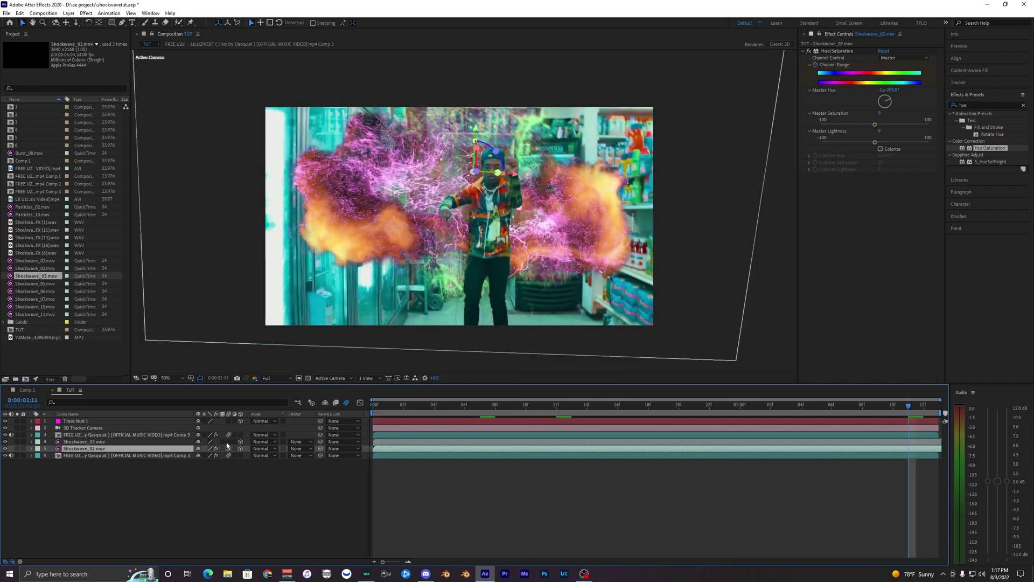
key("space")
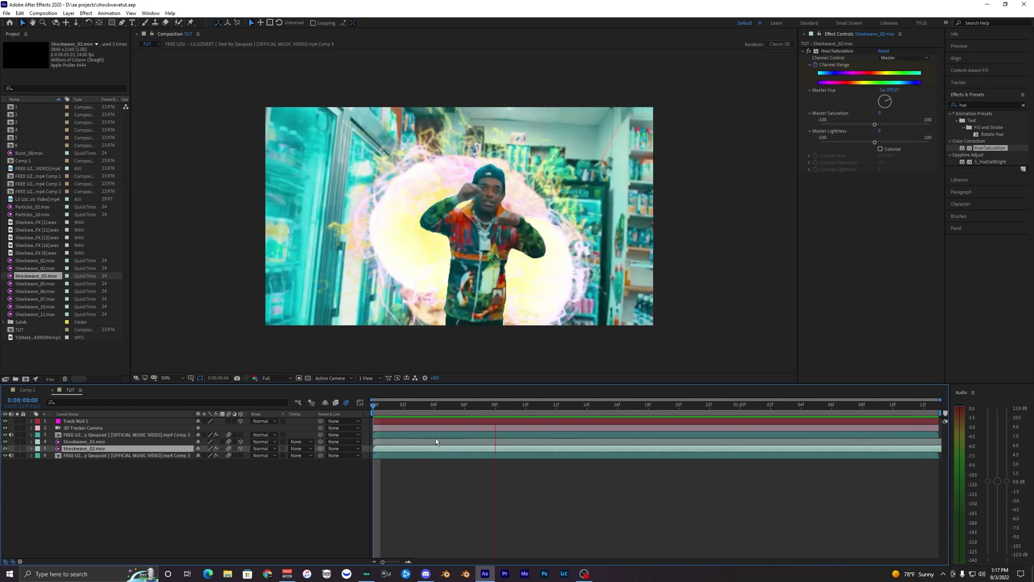
key("space")
- Try turning the Shockwave_03.mov layer through its Y orientation, reposition it behind the performer, and preview the changed angle
left_click(91, 442)
key("r")
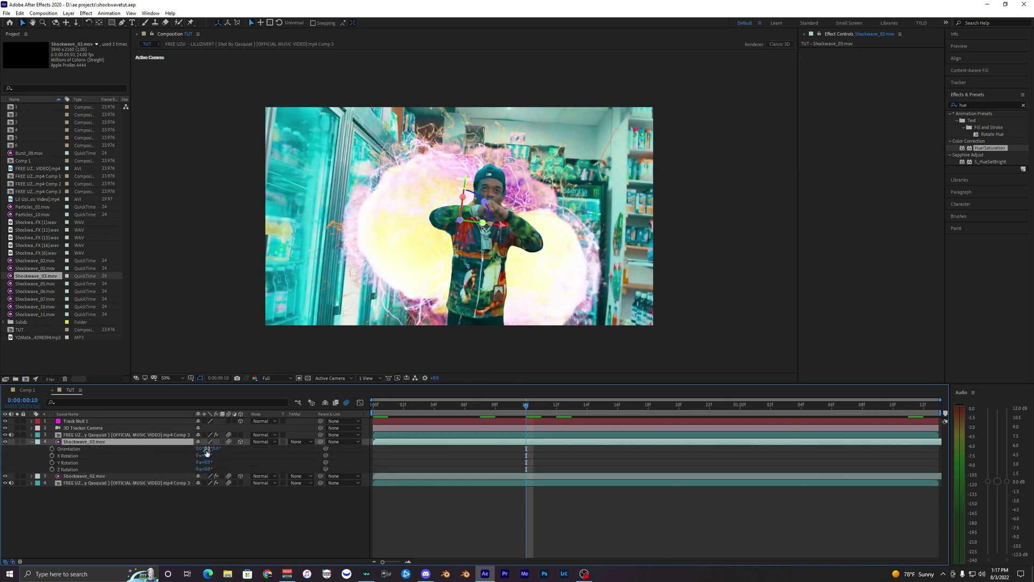
left_click_drag(234, 447, 227, 447)
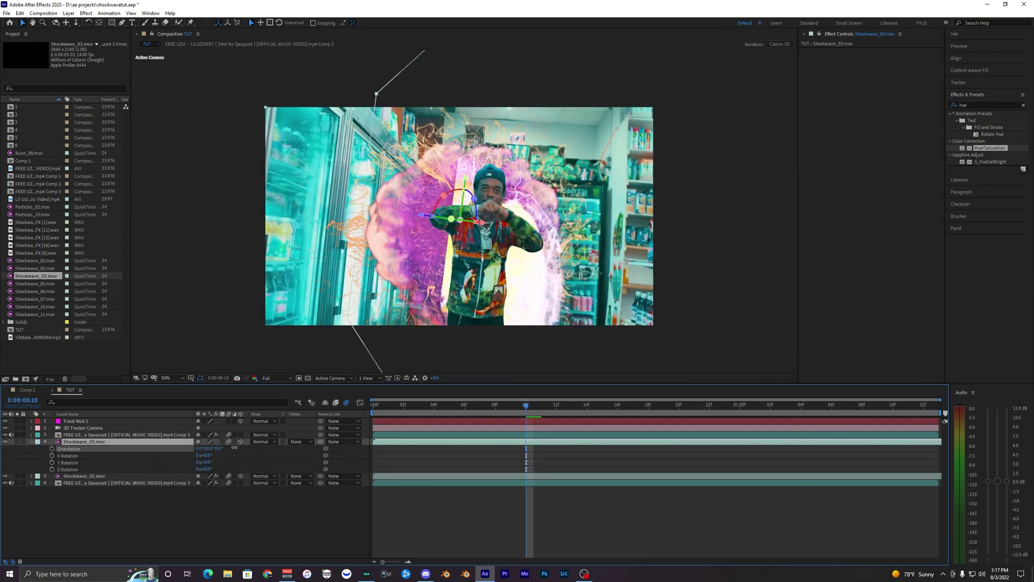
left_click_drag(483, 291, 595, 263)
key("space")
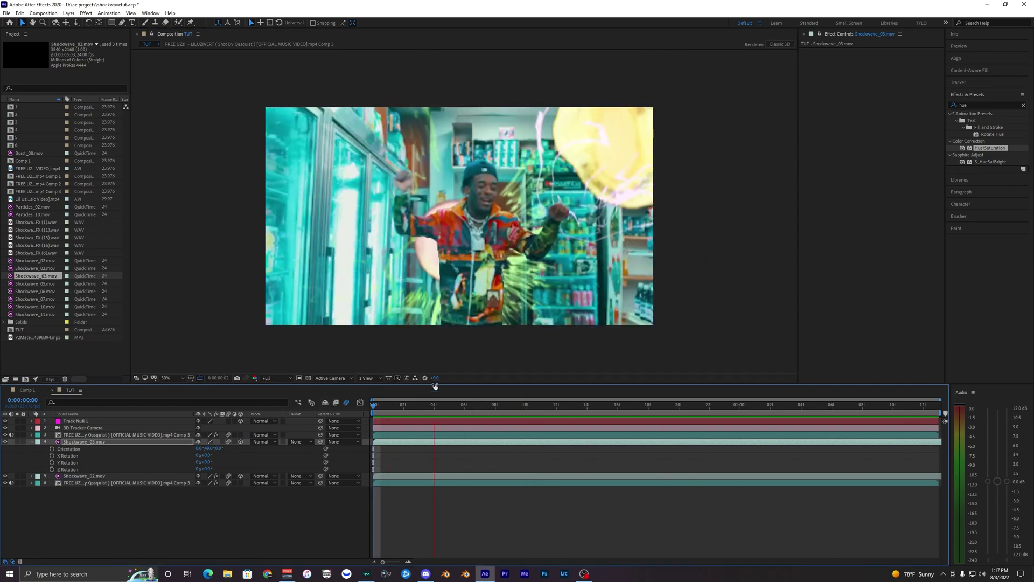
- Undo the orientation and position changes on Shockwave_03.mov and replay both shockwaves from the first frame
key("space")
key("r")
key("space")
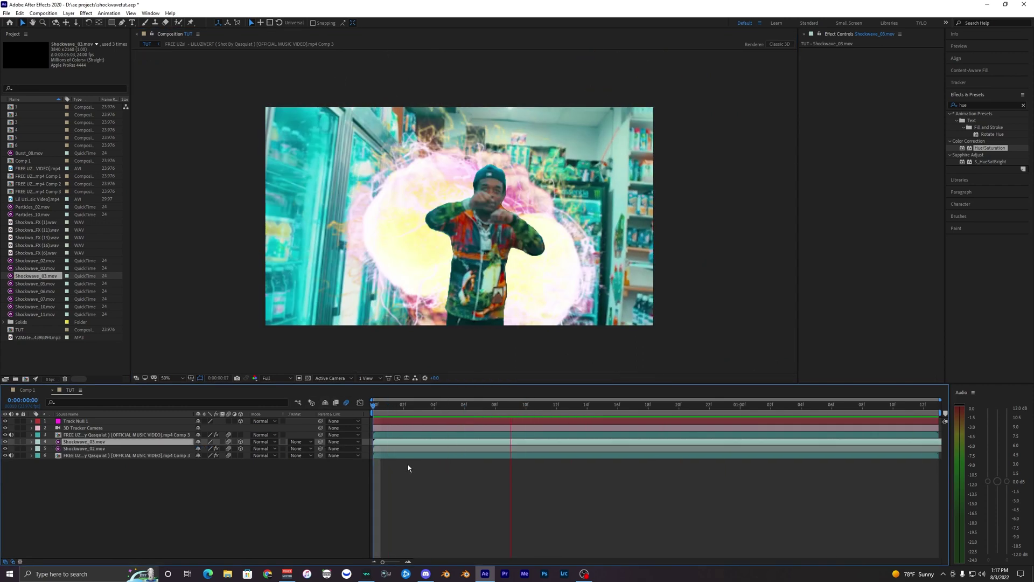